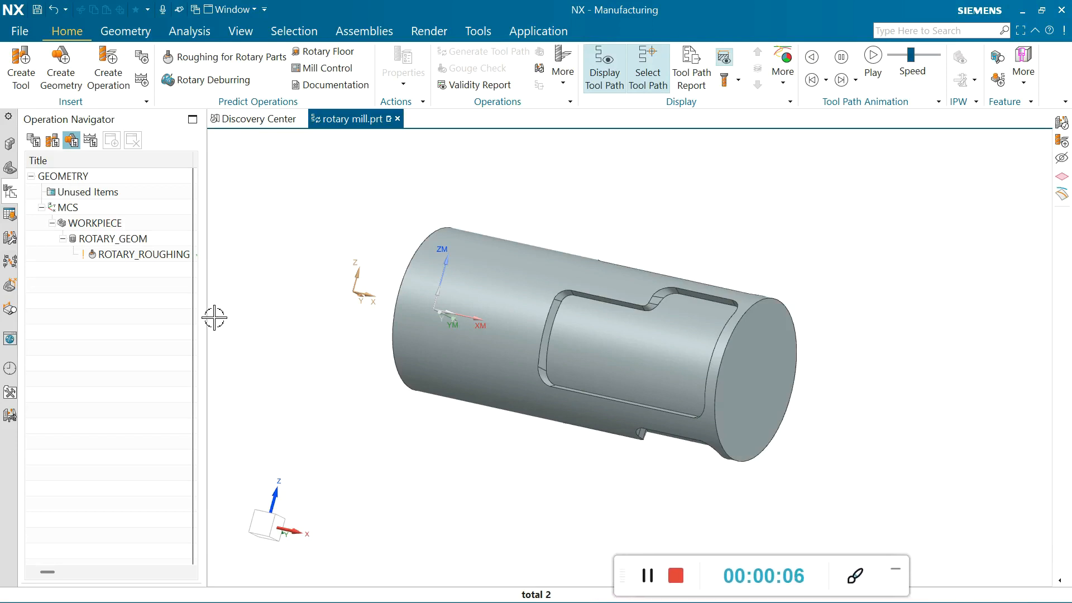
# Step: Display the ROTARY_ROUGHING tool path and examine its passes in the pockets around the cylinder
pyautogui.click(128, 255)
pyautogui.moveTo(394, 450); pyautogui.dragTo(323, 313, button='middle')
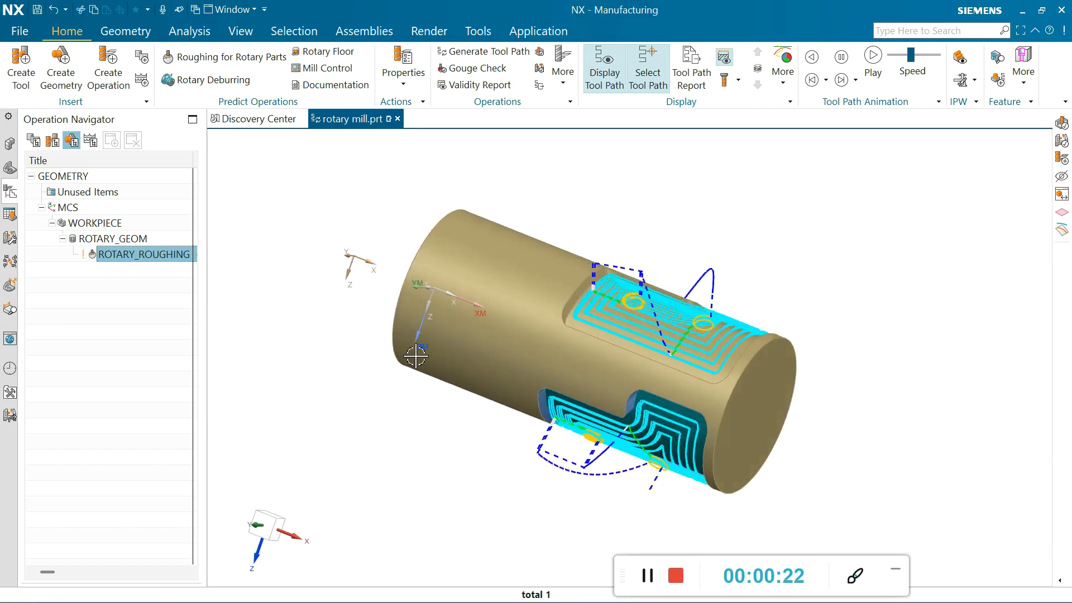
pyautogui.scroll(-3, 457, 349)
pyautogui.scroll(3, 456, 350)
pyautogui.moveTo(337, 350); pyautogui.dragTo(352, 360, button='middle')
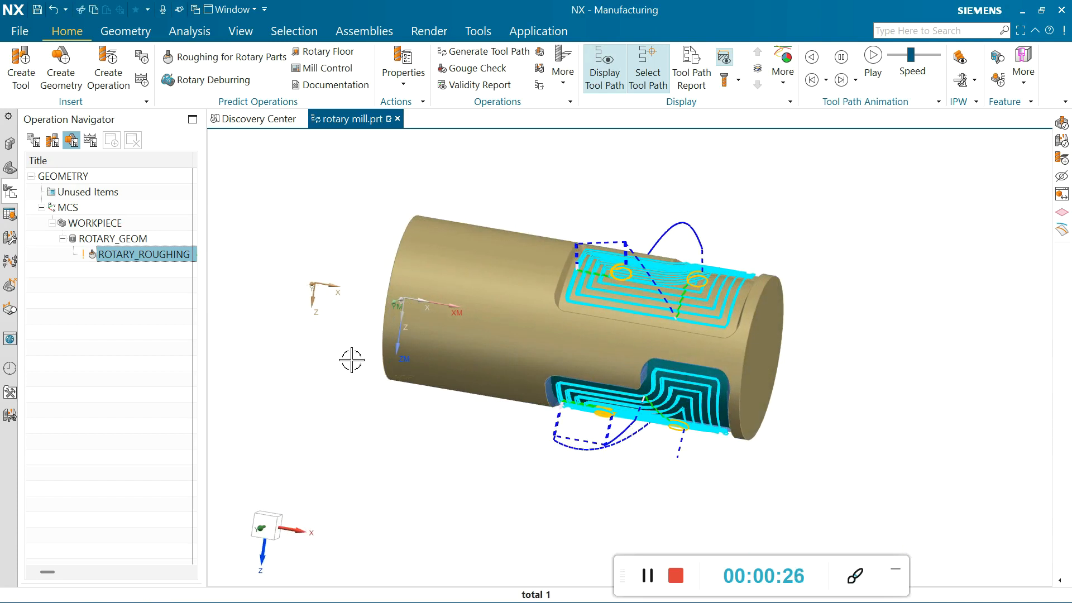
pyautogui.scroll(-3, 735, 257)
pyautogui.scroll(3, 764, 258)
pyautogui.moveTo(797, 259); pyautogui.dragTo(311, 357, button='middle')
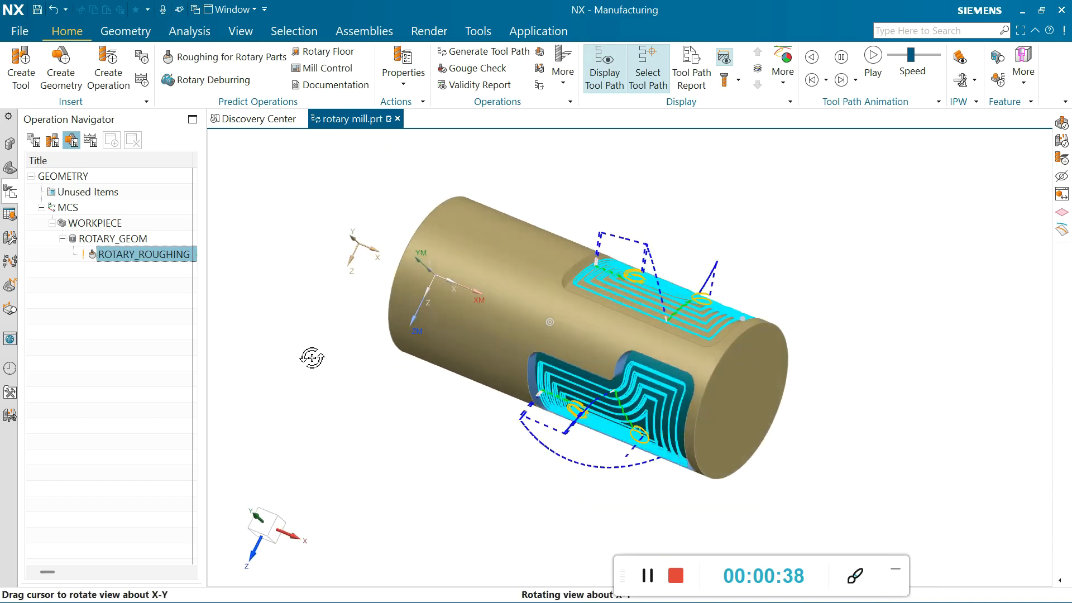
pyautogui.scroll(2, 564, 311)
pyautogui.scroll(-2, 564, 310)
pyautogui.moveTo(297, 398)
pyautogui.mouseDown(button='middle')
pyautogui.moveTo(312, 373)
pyautogui.moveTo(285, 373)
pyautogui.moveTo(293, 386)
pyautogui.mouseUp(button='middle')
pyautogui.scroll(2, 547, 248)
pyautogui.scroll(-2, 546, 248)
pyautogui.moveTo(367, 380); pyautogui.dragTo(393, 360, button='middle')
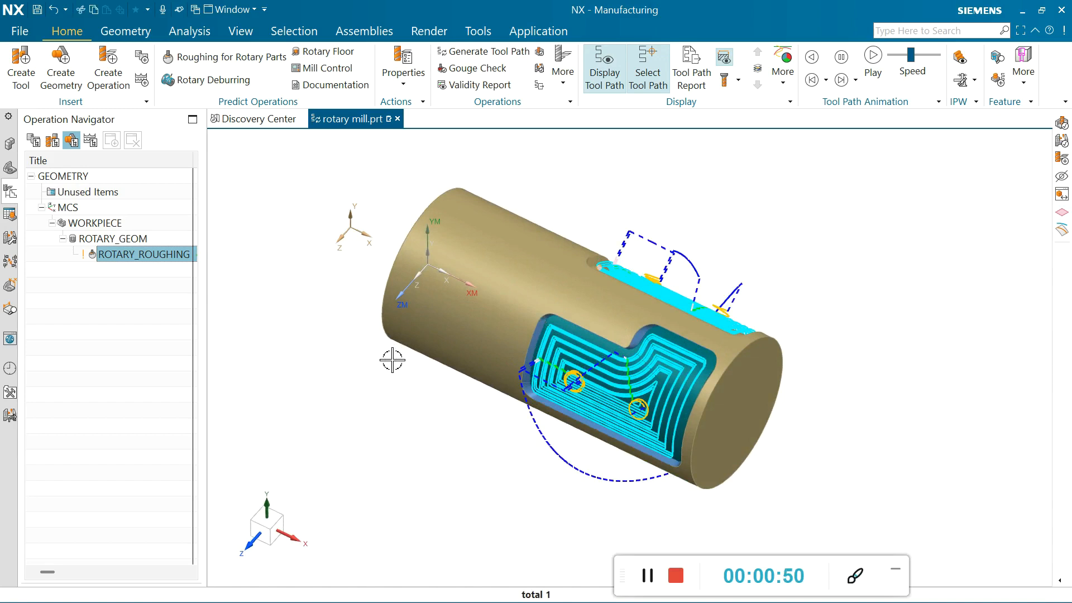
# Step: Verify the ROTARY_ROUGHING operation with a 3D Dynamic simulation, inspect the machined pocket, and close the operation
pyautogui.doubleClick(146, 254)
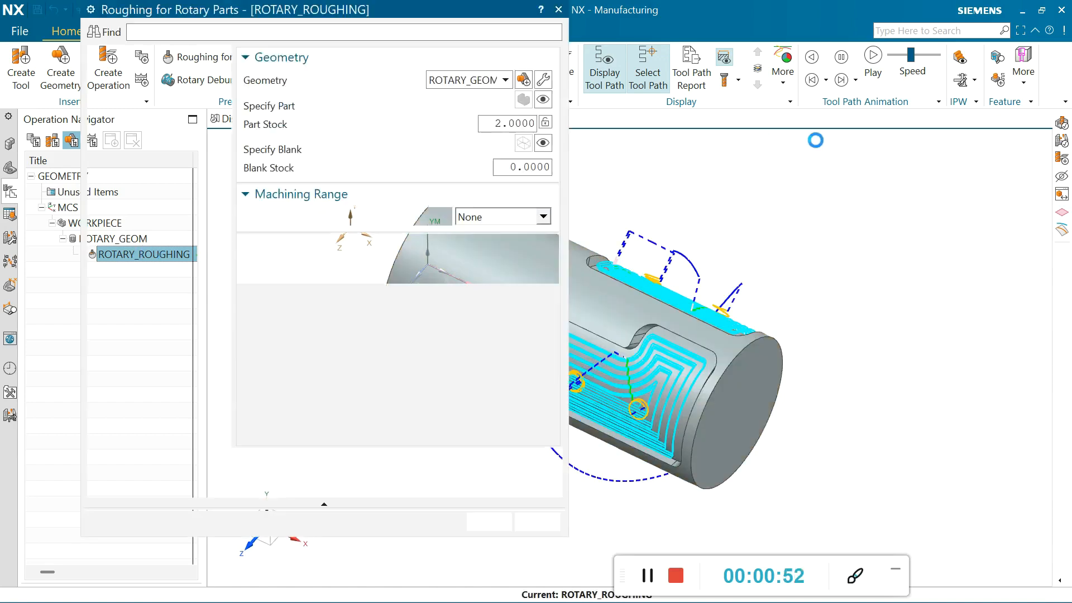
pyautogui.click(335, 480)
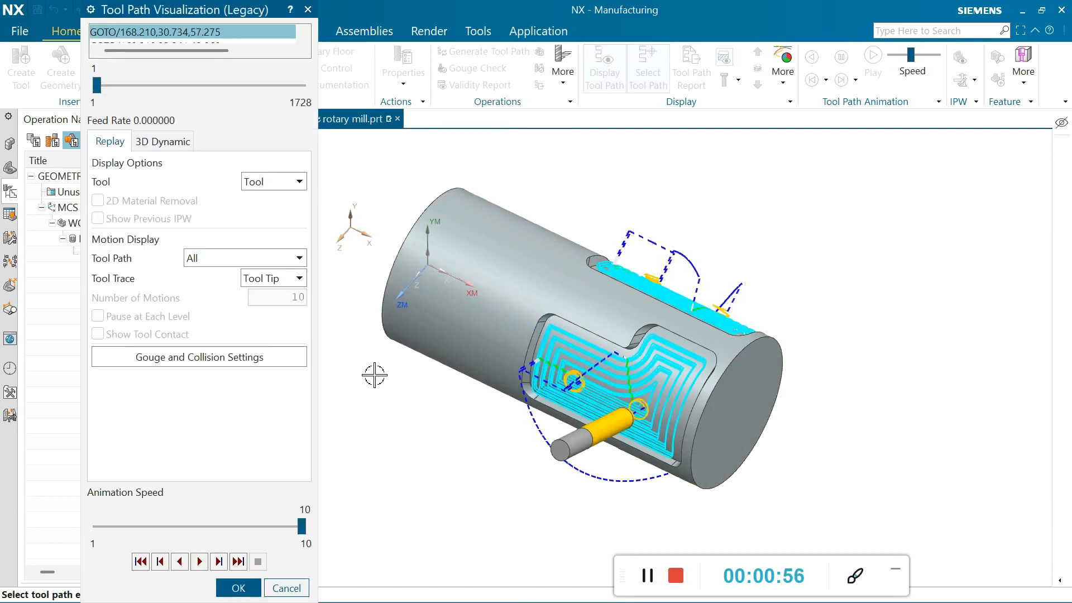
pyautogui.click(162, 141)
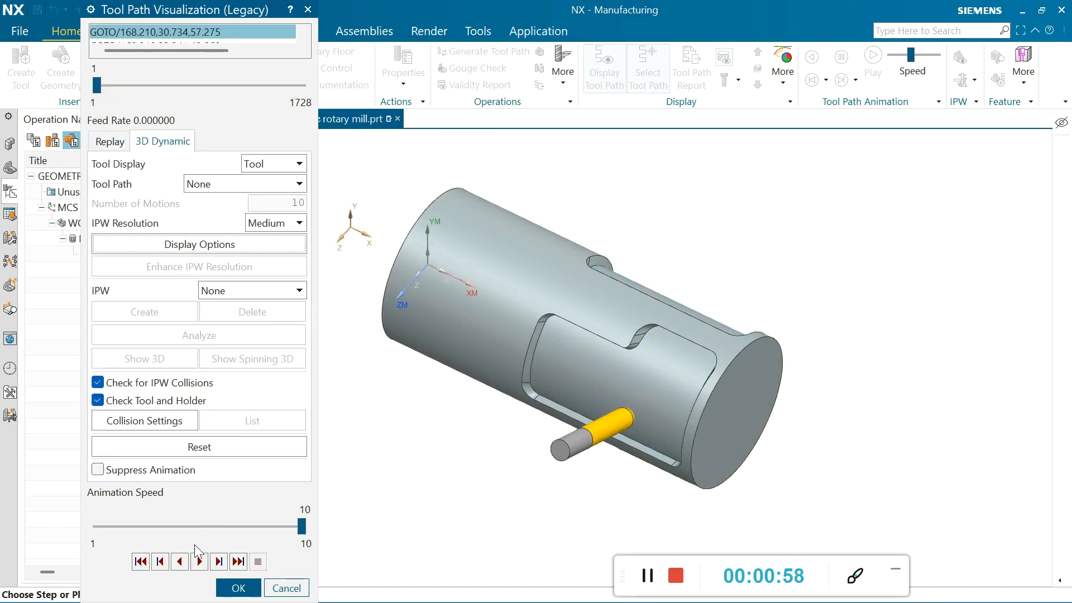
pyautogui.click(199, 561)
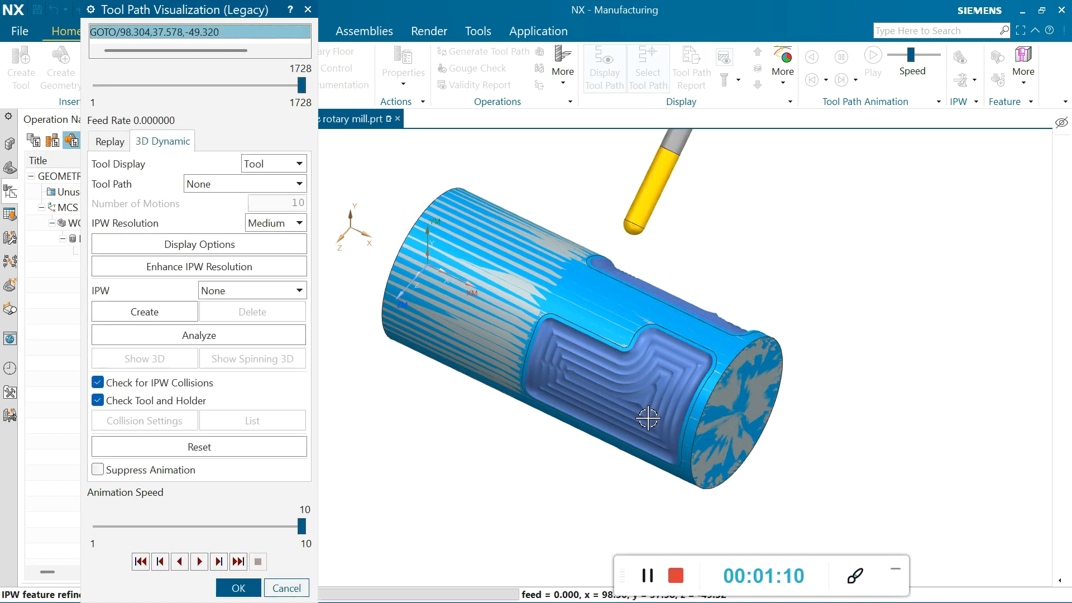
pyautogui.scroll(3, 608, 398)
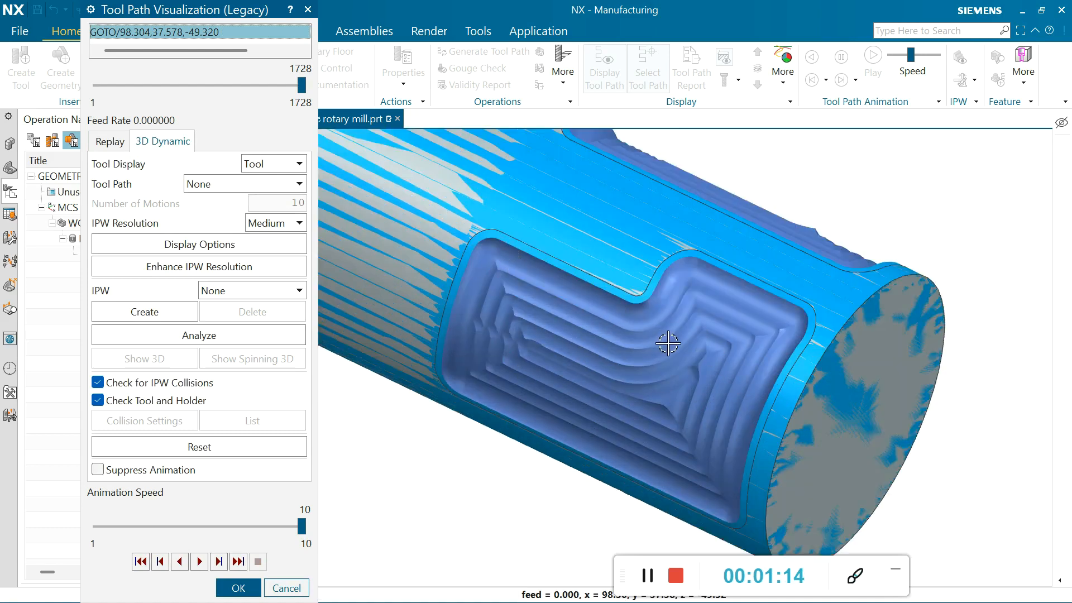
pyautogui.scroll(-1, 716, 311)
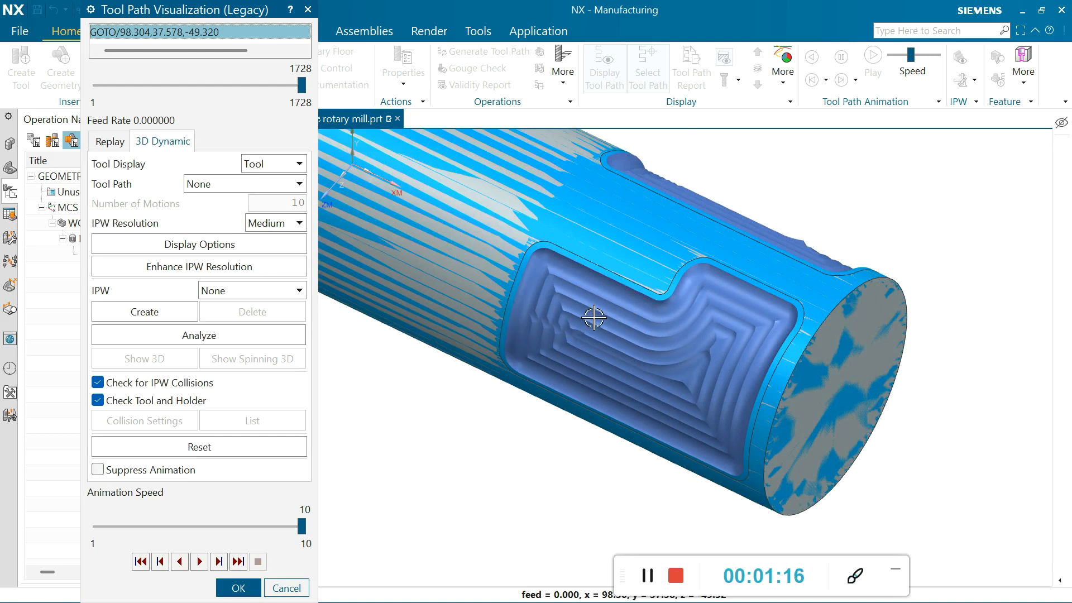
pyautogui.click(234, 586)
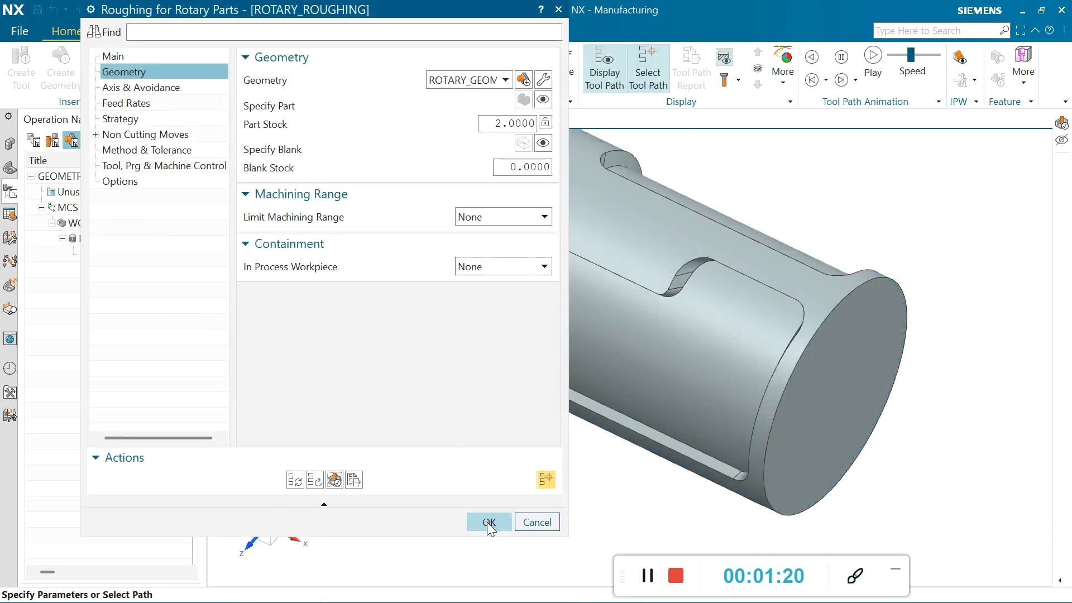
pyautogui.click(488, 523)
pyautogui.click(85, 316)
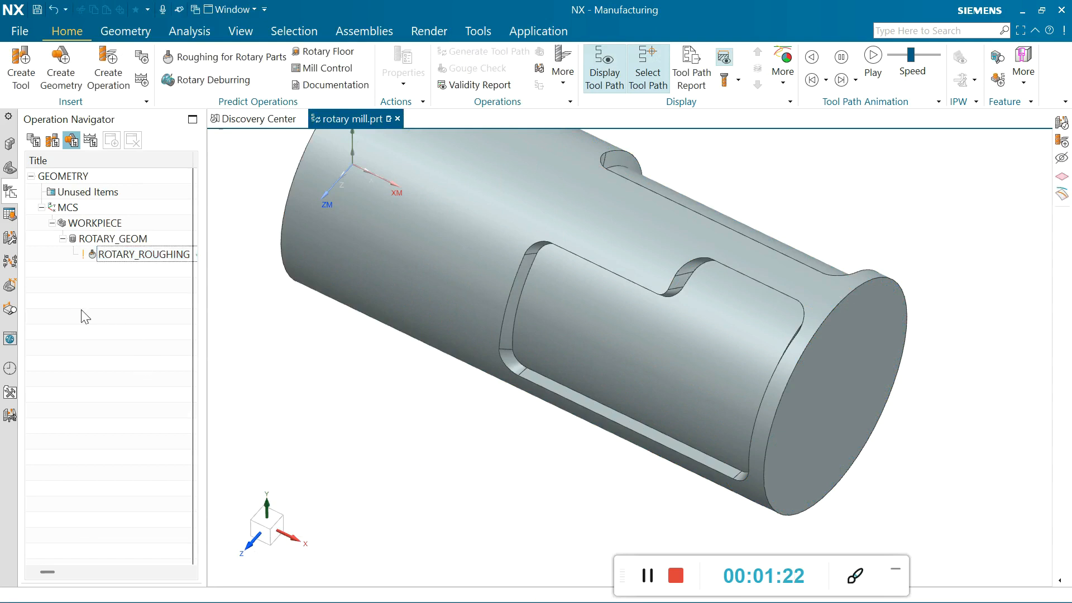
# Step: Start a new operation under ROTARY_GEOM with type mill_rotary and the Rotary Floor subtype
pyautogui.click(113, 240)
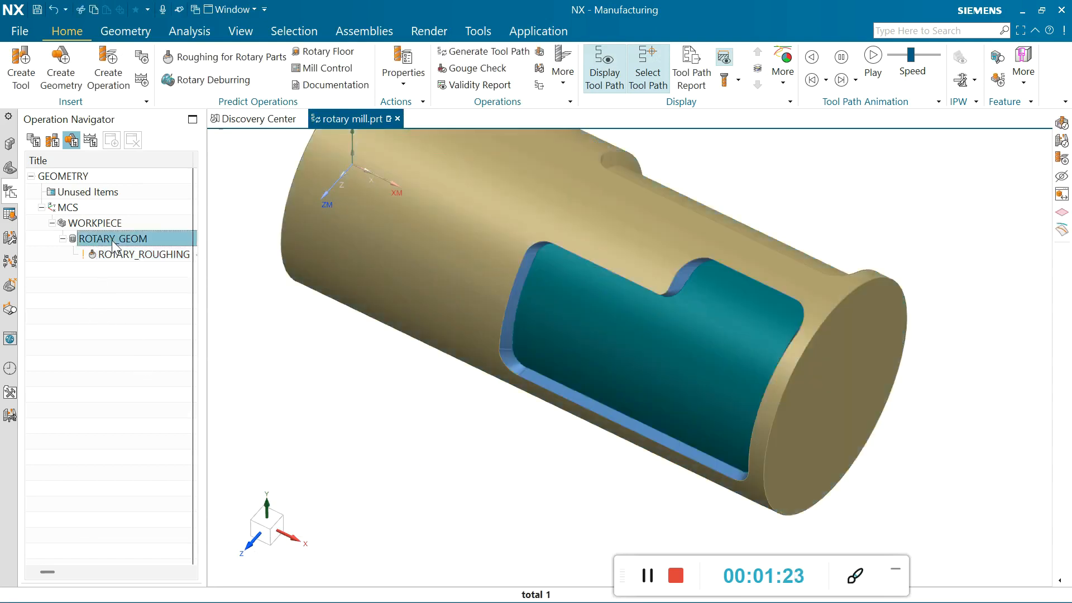
pyautogui.rightClick(114, 240)
pyautogui.moveTo(192, 401)
pyautogui.click(248, 402)
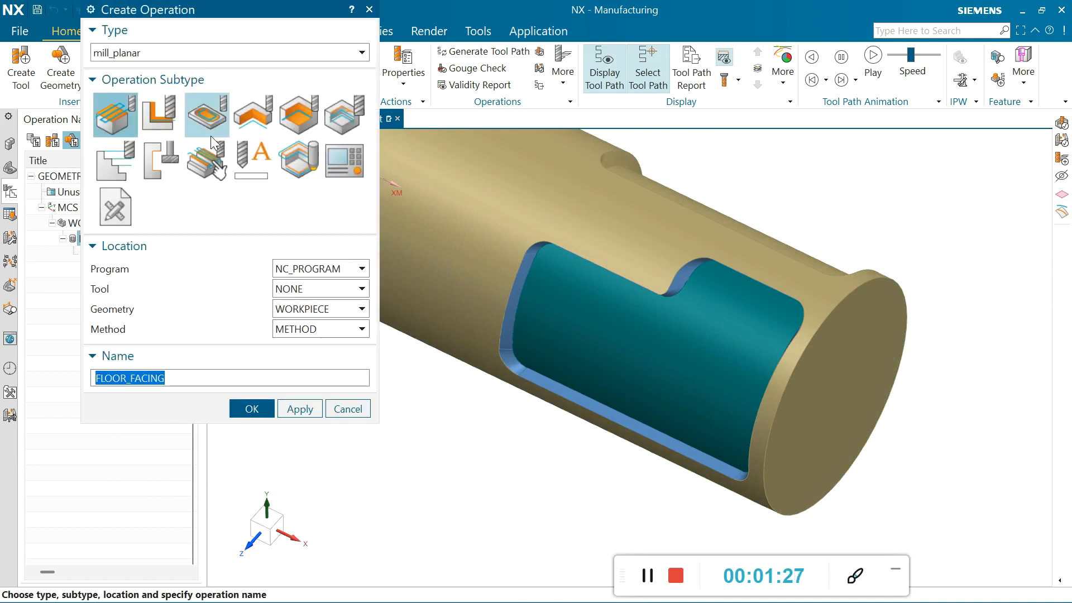
pyautogui.click(191, 57)
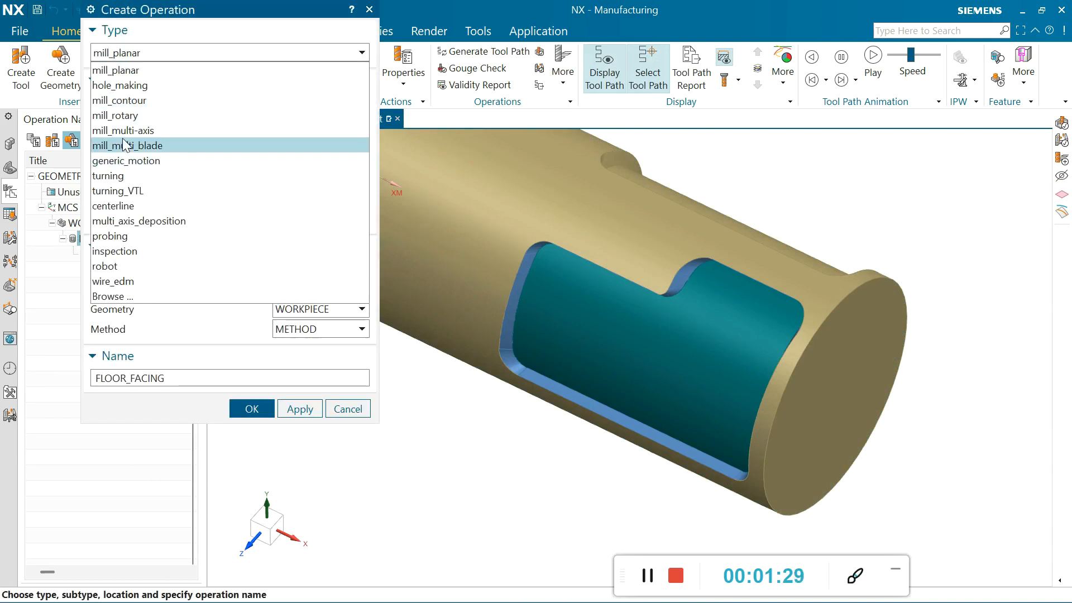
pyautogui.click(124, 115)
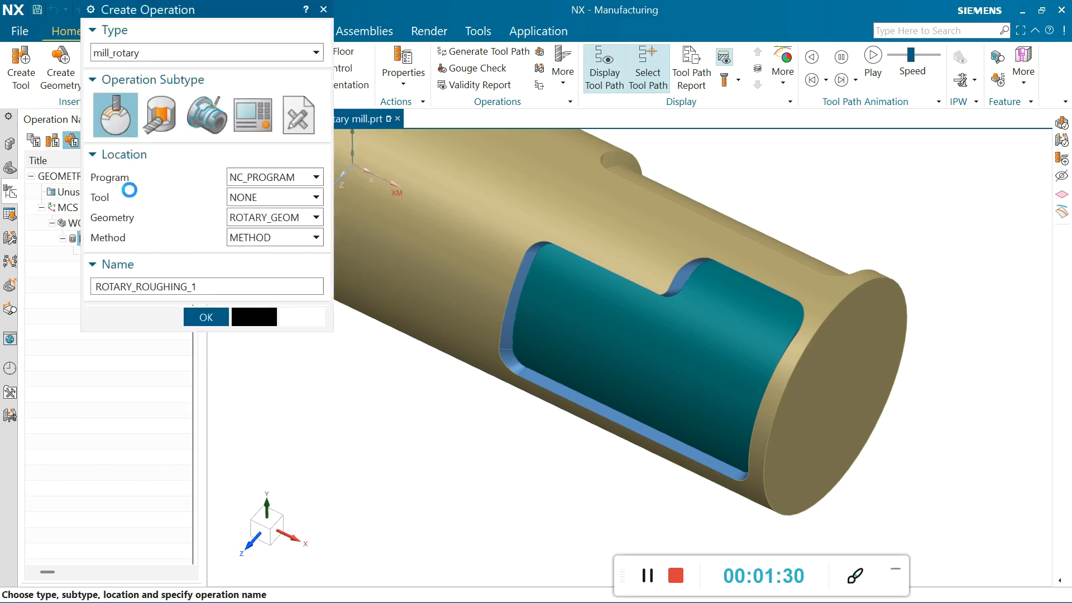
pyautogui.click(154, 121)
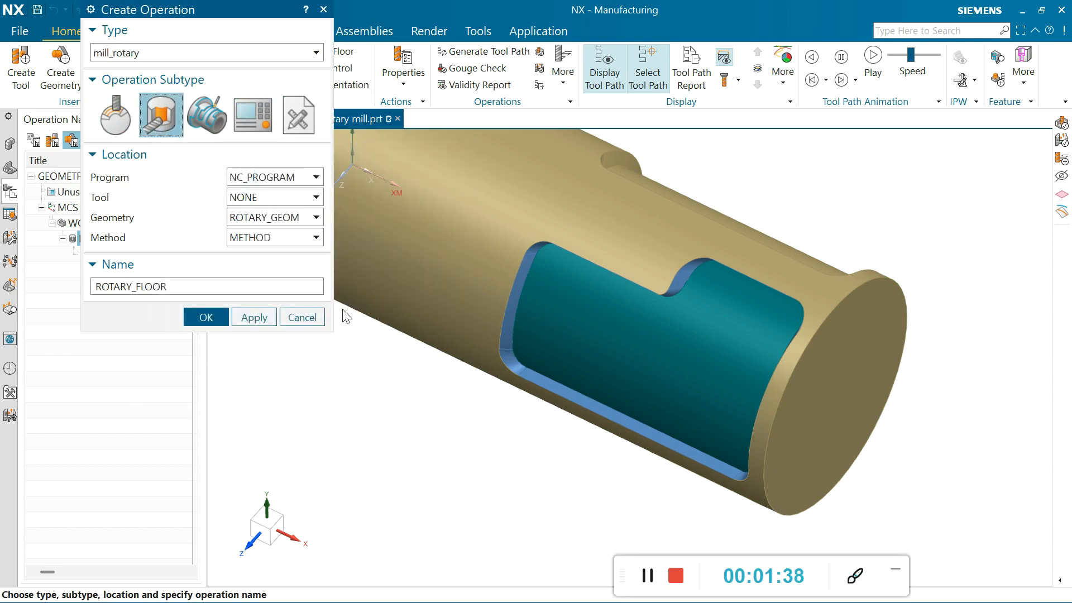
# Step: Set the new operation's method to MILL_FINISH, keep the tool at NONE, and create the ROTARY_FLOOR operation
pyautogui.click(288, 239)
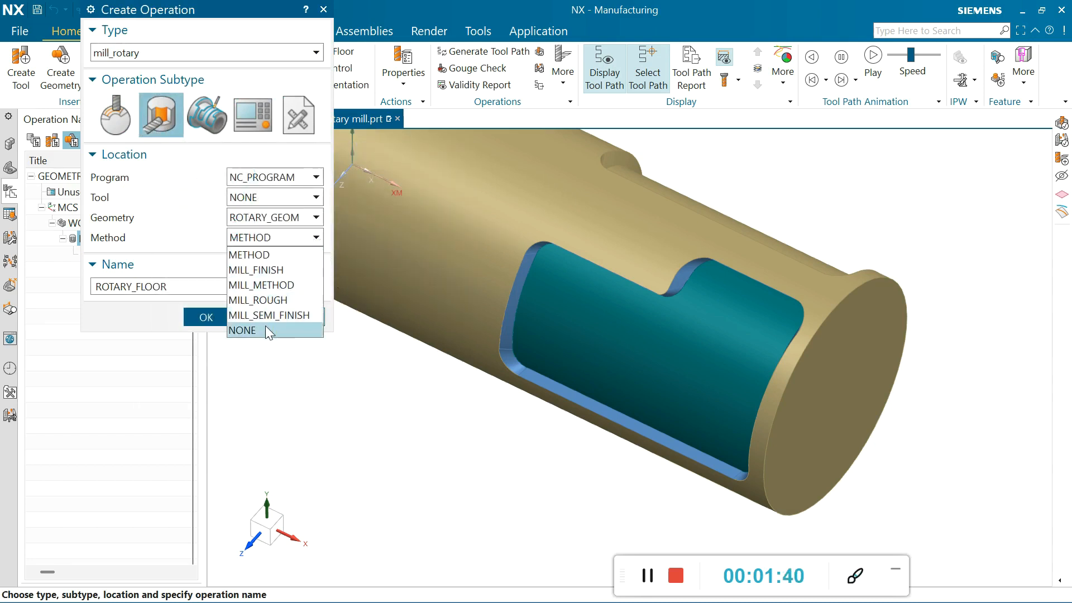
pyautogui.click(270, 272)
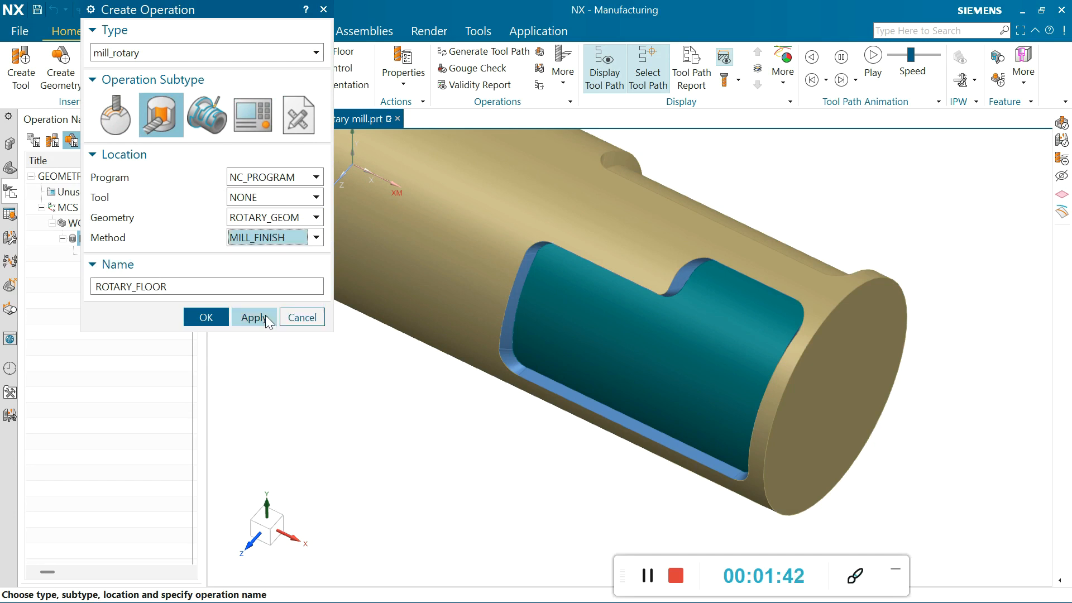
pyautogui.click(278, 197)
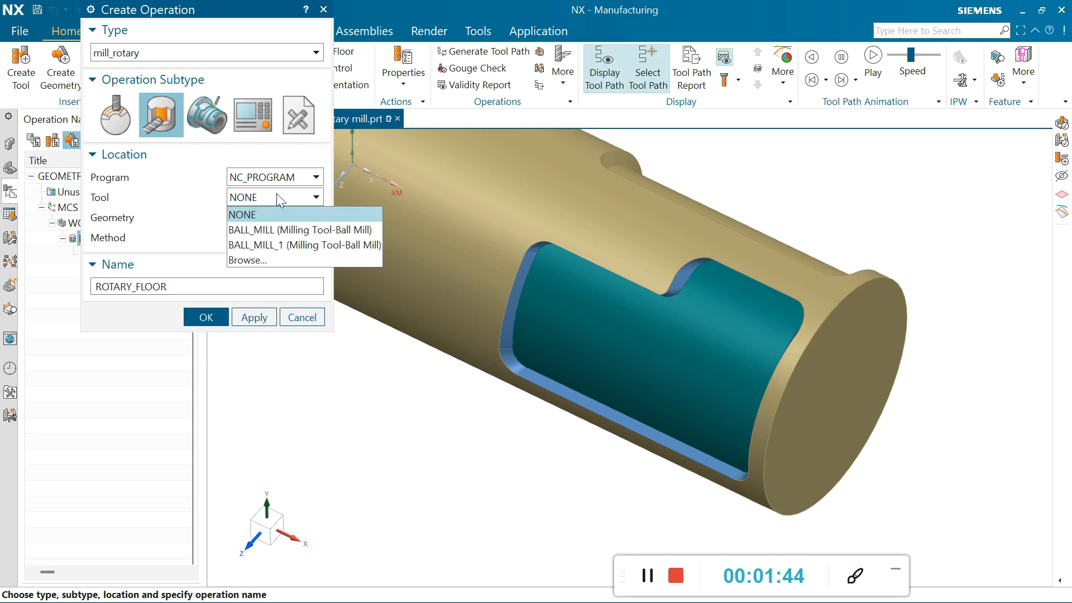
pyautogui.click(276, 197)
pyautogui.click(208, 318)
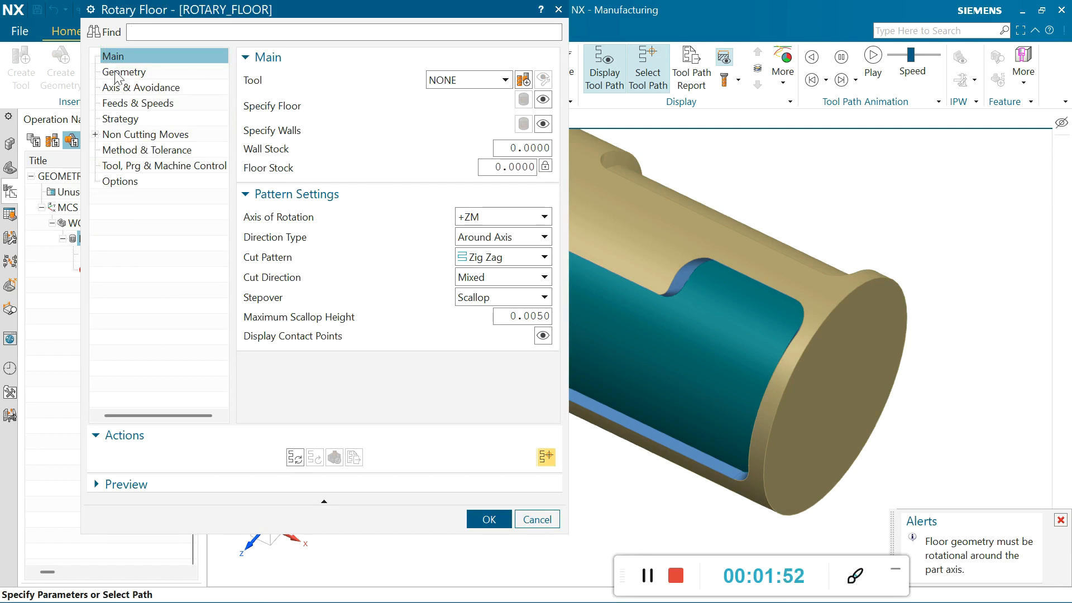
# Step: Create a new ball mill for the Rotary Floor operation with ball diameter 8 and tool number 2
pyautogui.click(523, 80)
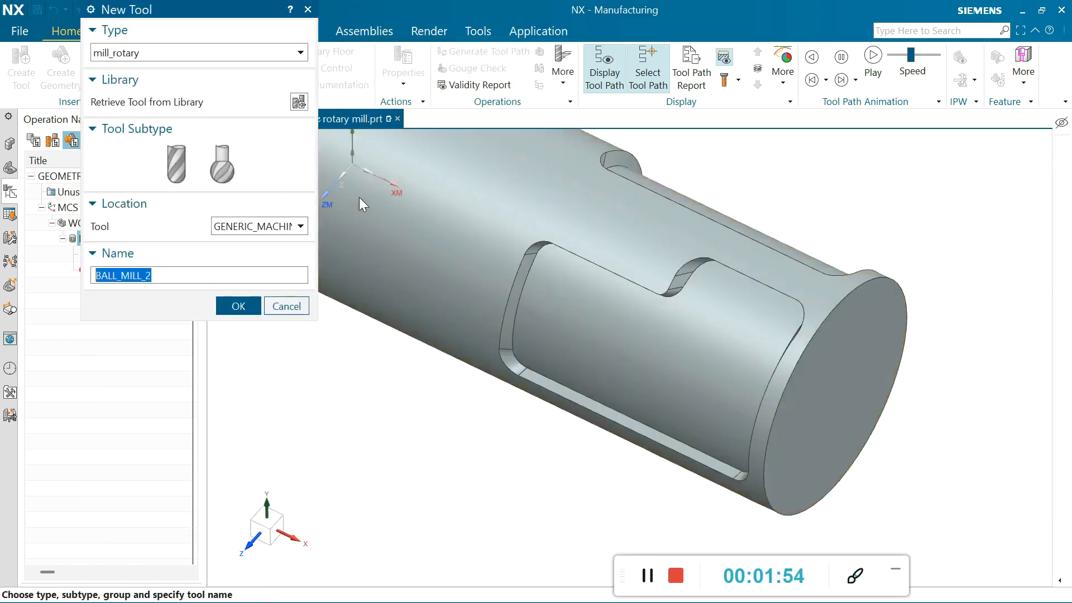
pyautogui.click(176, 162)
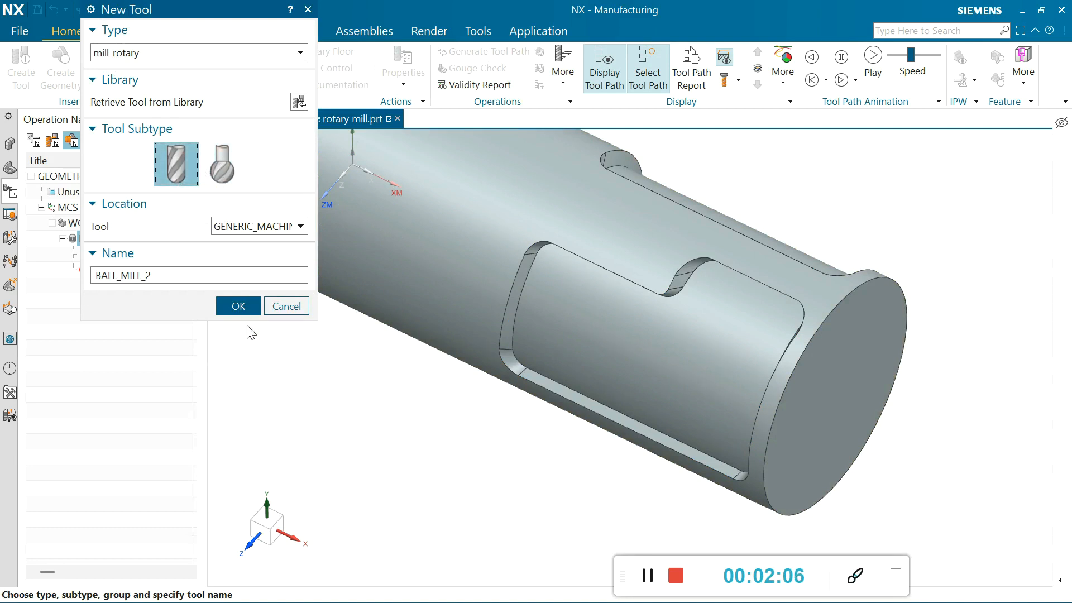
pyautogui.click(237, 307)
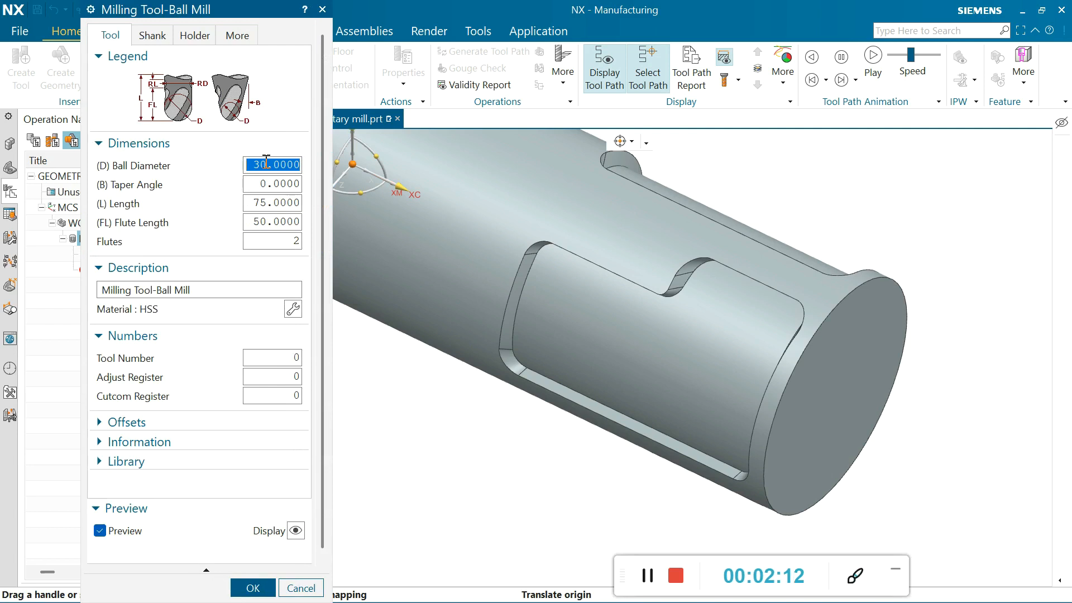
pyautogui.write('8')
pyautogui.click(260, 181)
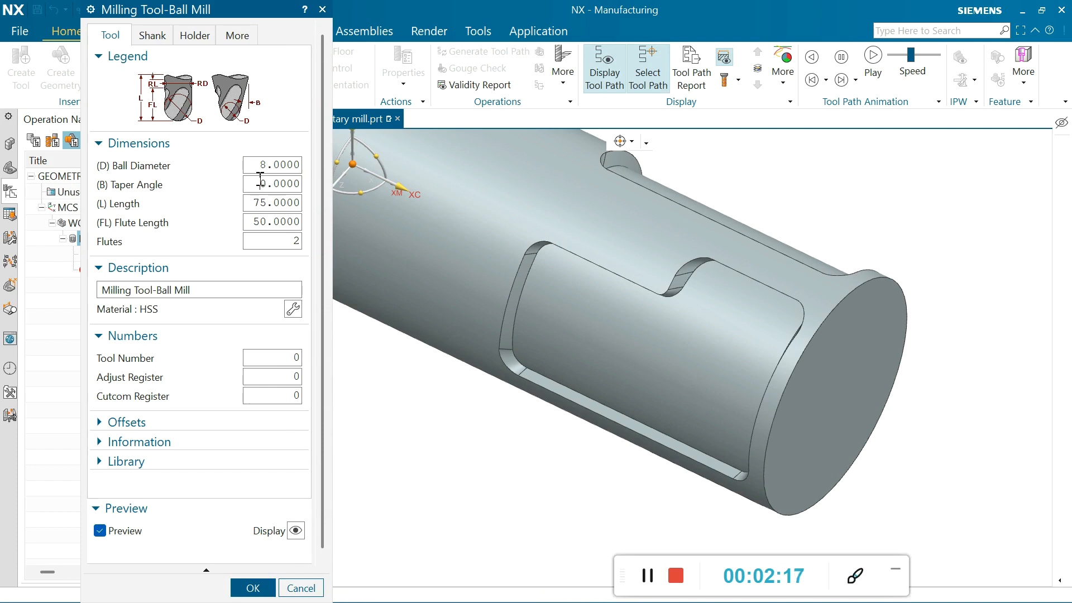
pyautogui.click(255, 166)
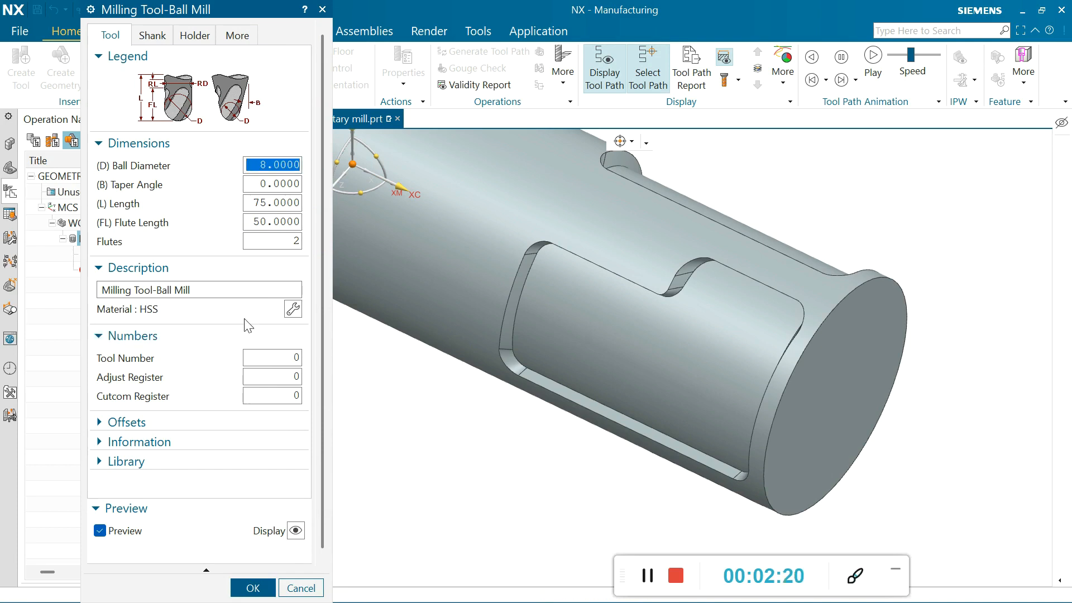
pyautogui.click(266, 355)
pyautogui.write('2')
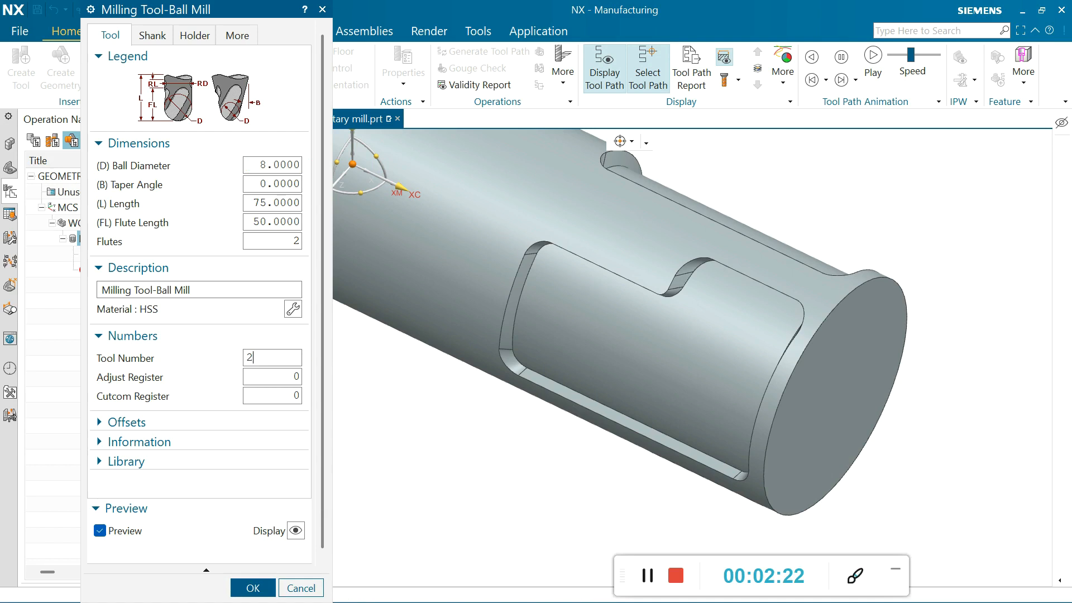
pyautogui.click(251, 588)
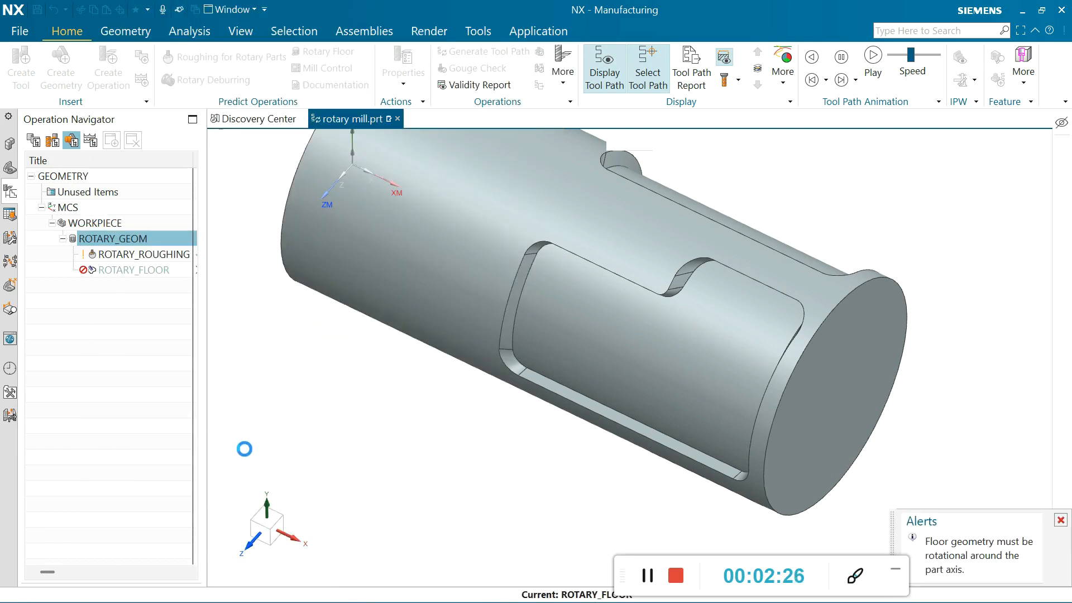
# Step: Display the floor and wall geometry assigned to the Rotary Floor operation on the model
pyautogui.scroll(-2, 910, 363)
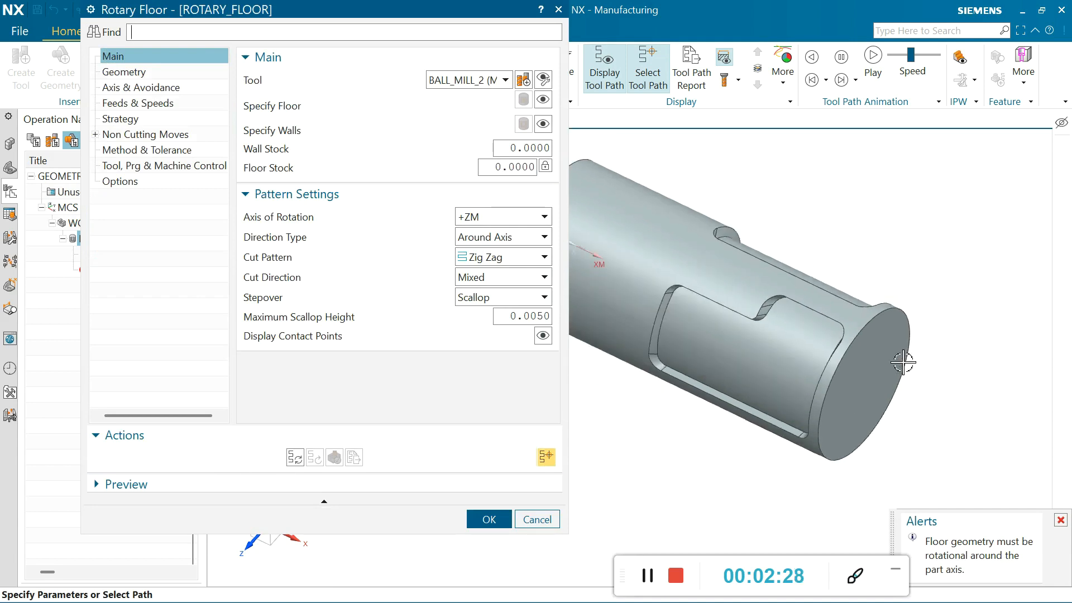
pyautogui.scroll(-2, 974, 389)
pyautogui.scroll(2, 777, 304)
pyautogui.moveTo(707, 397); pyautogui.dragTo(725, 367, button='middle')
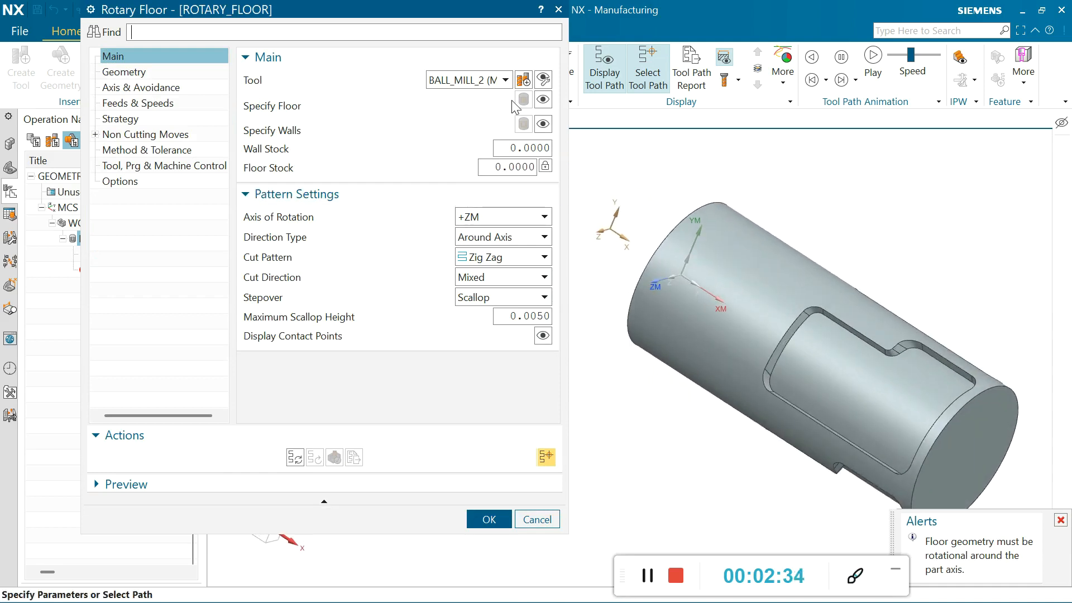
pyautogui.click(548, 102)
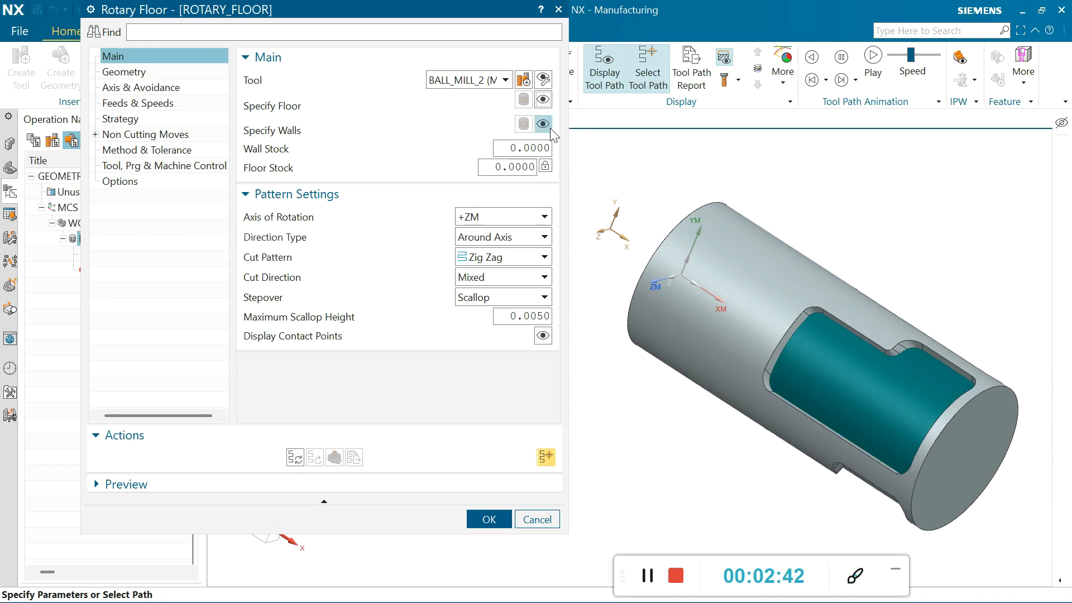
pyautogui.click(550, 125)
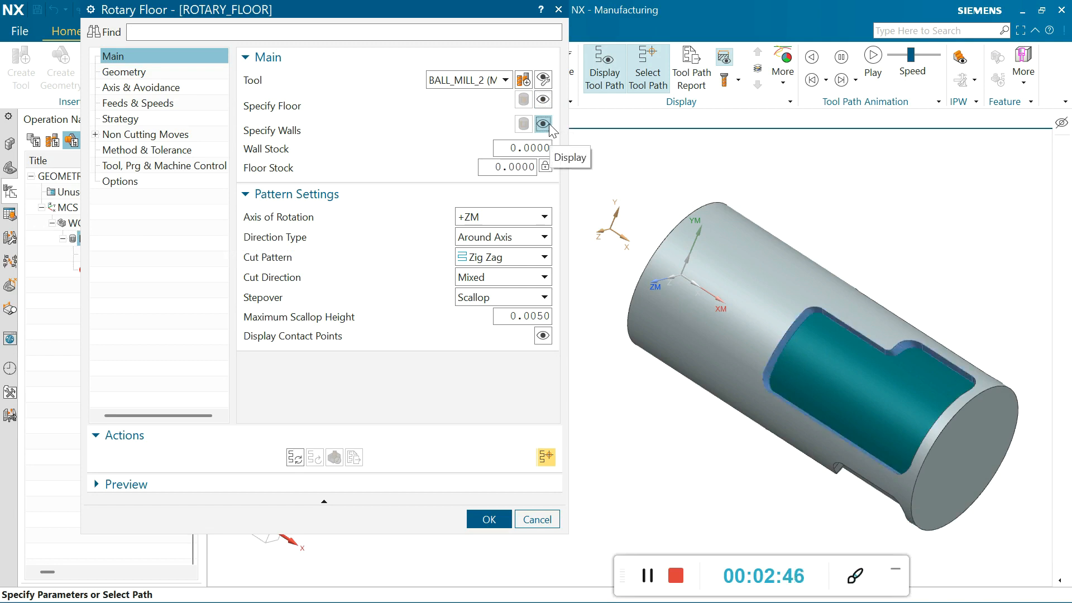
# Step: Set the operation's axis of rotation to +XM and keep the direction type at Around Axis
pyautogui.moveTo(223, 15); pyautogui.dragTo(350, 40)
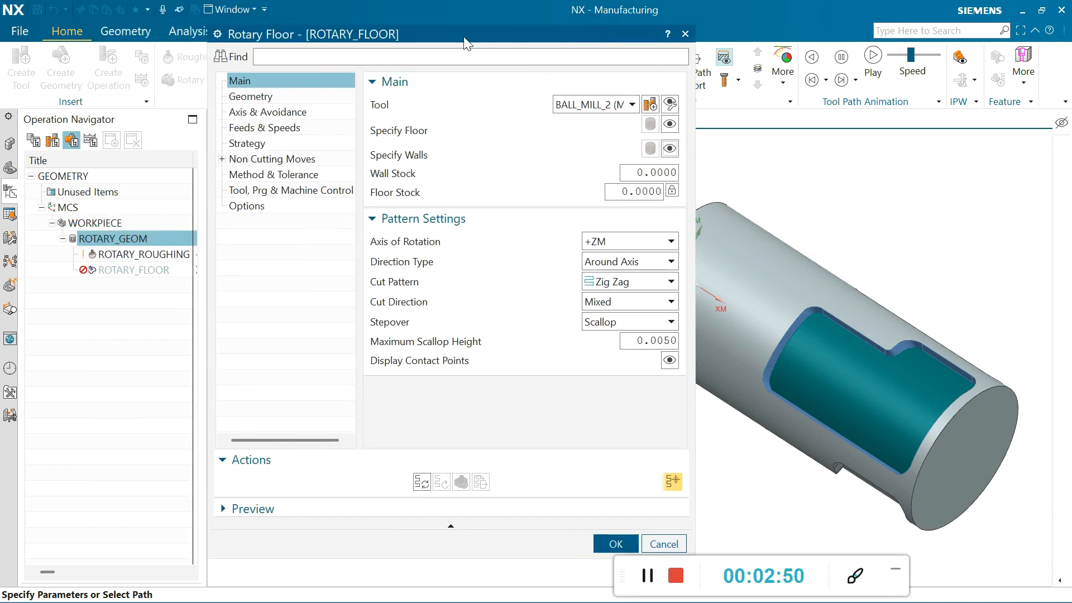
pyautogui.moveTo(459, 35); pyautogui.dragTo(354, 24)
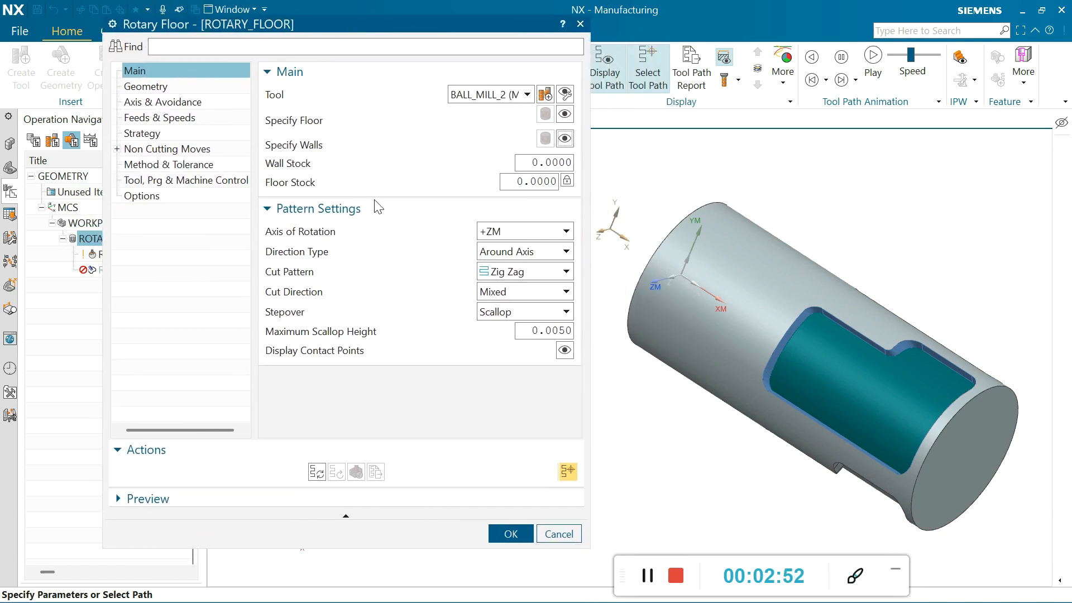
pyautogui.click(523, 233)
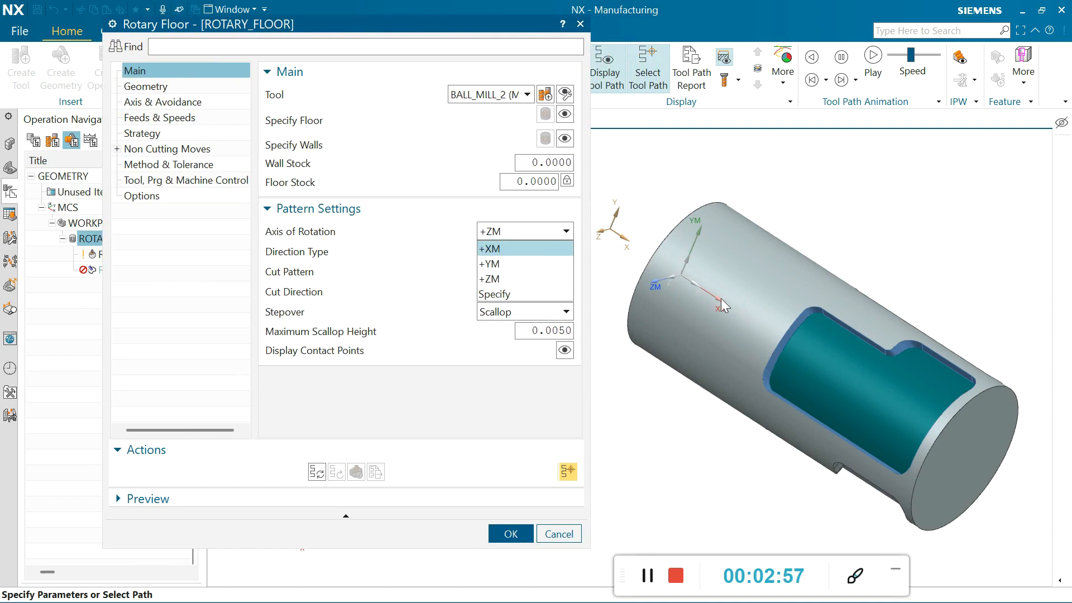
pyautogui.click(529, 252)
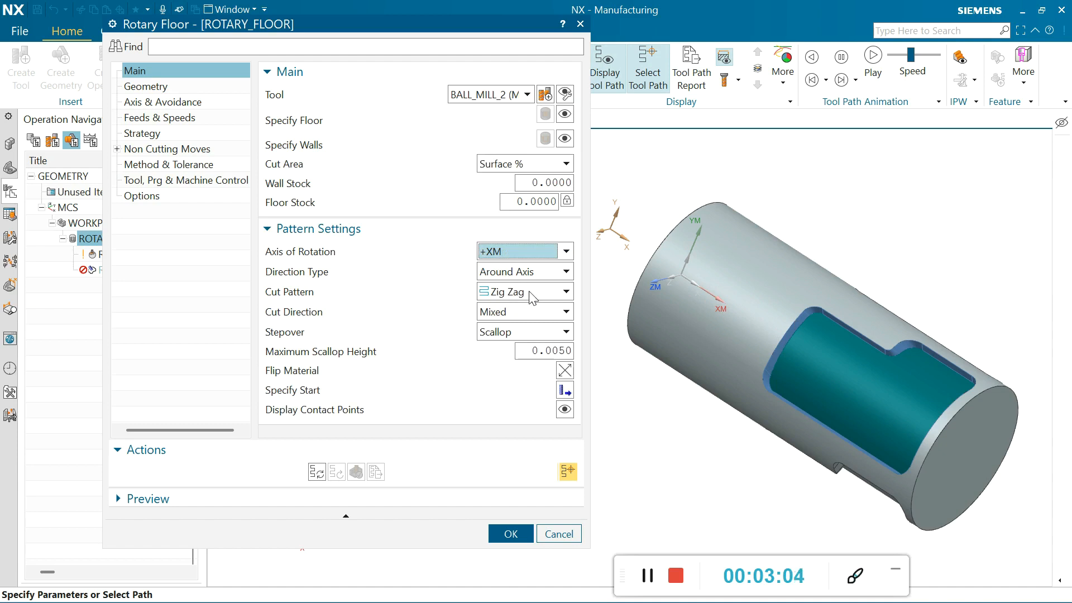
pyautogui.click(522, 272)
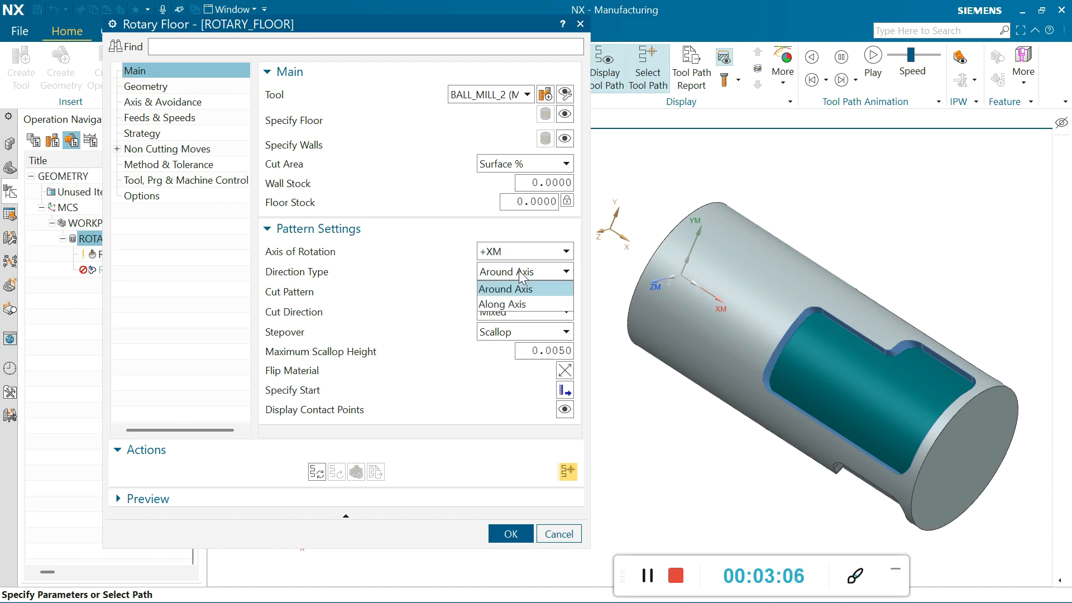
pyautogui.click(511, 288)
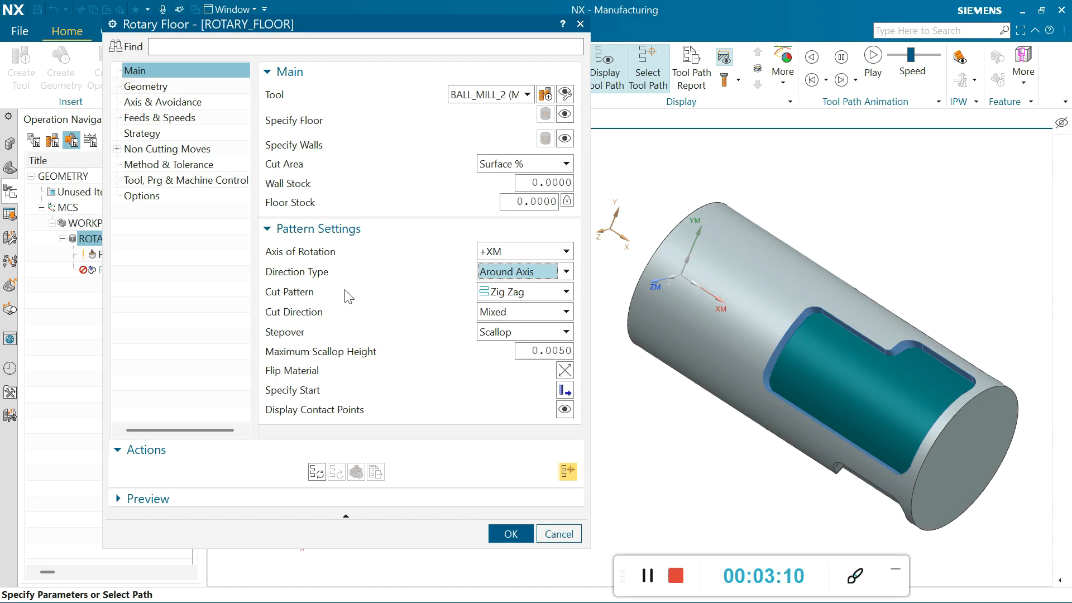
# Step: Keep the cut pattern at Zig Zag and the cut direction at Mixed
pyautogui.click(518, 293)
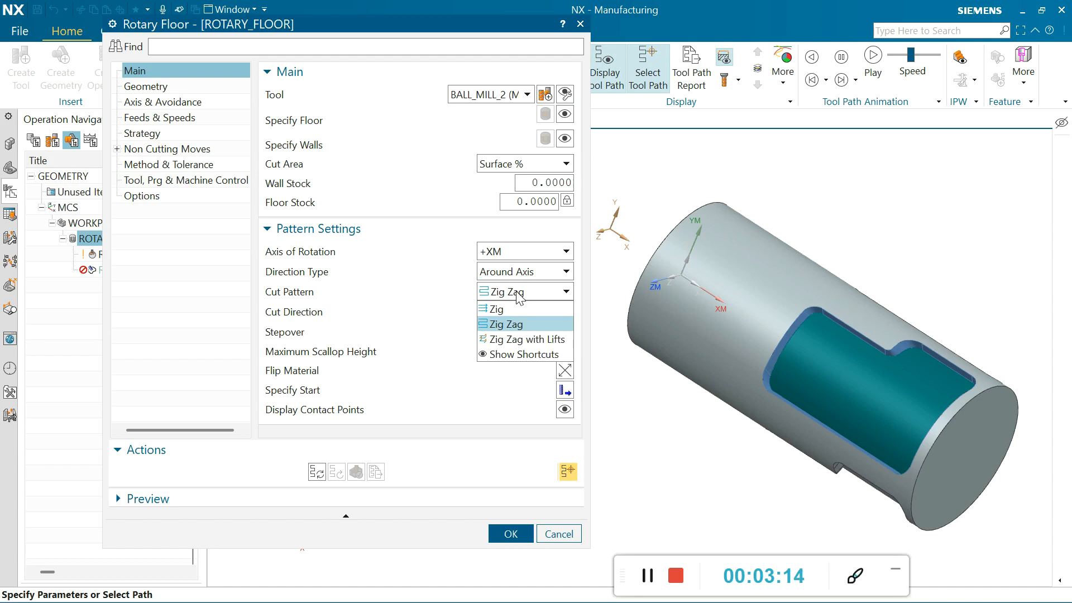
pyautogui.click(519, 296)
pyautogui.click(507, 313)
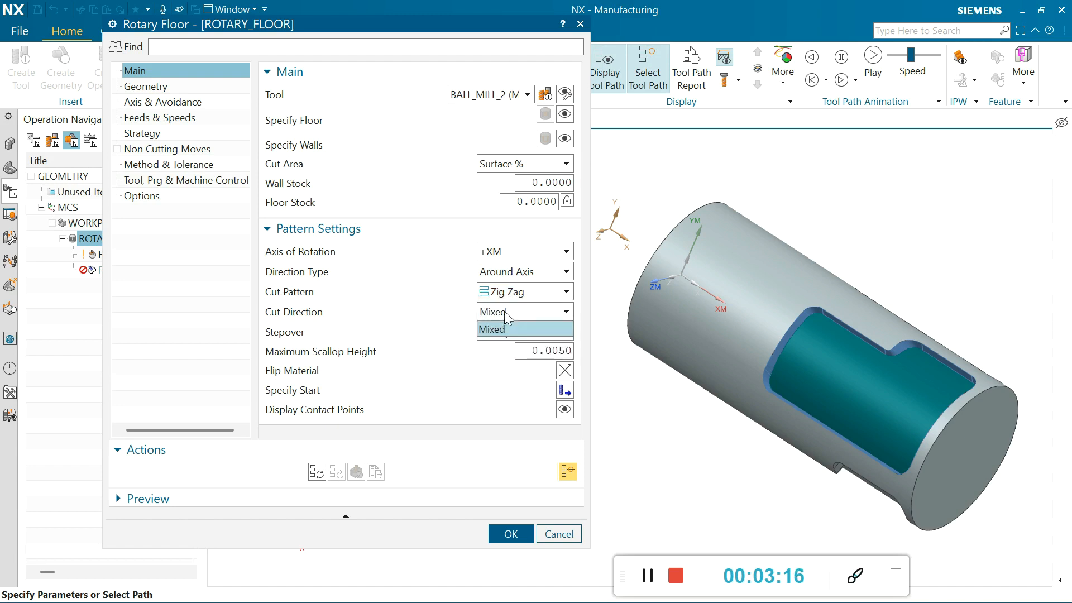
pyautogui.click(505, 312)
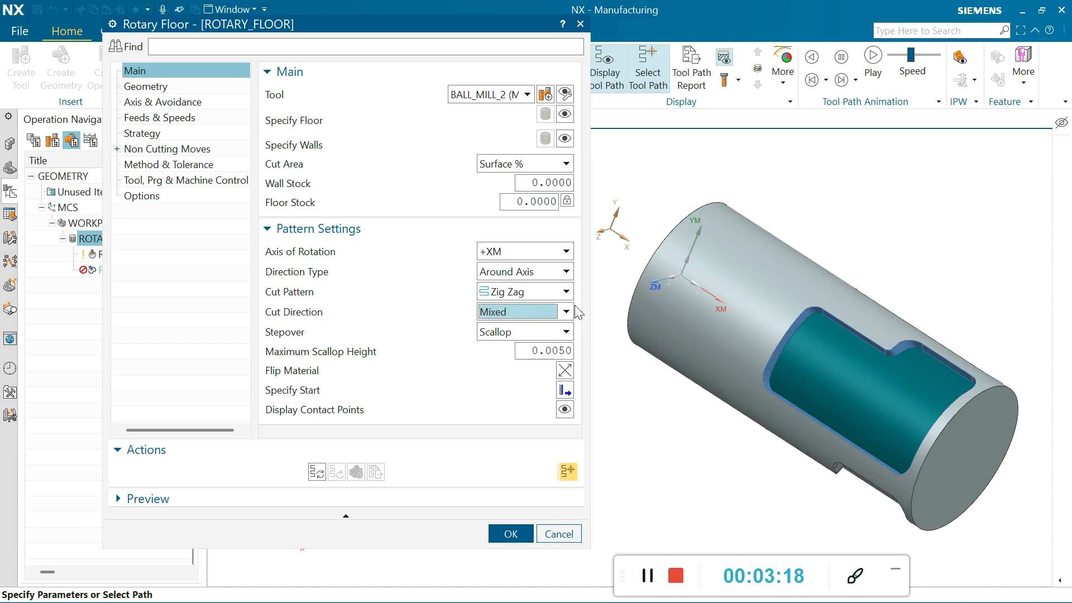
# Step: Change the stepover to Constant with a maximum distance of 30 %Tool
pyautogui.click(523, 335)
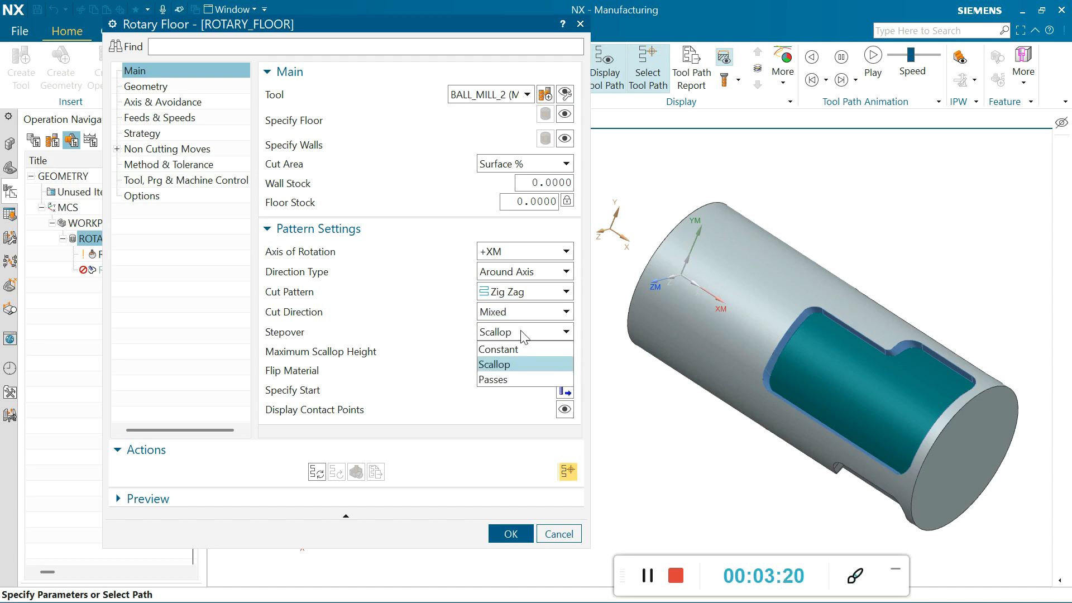
pyautogui.click(498, 348)
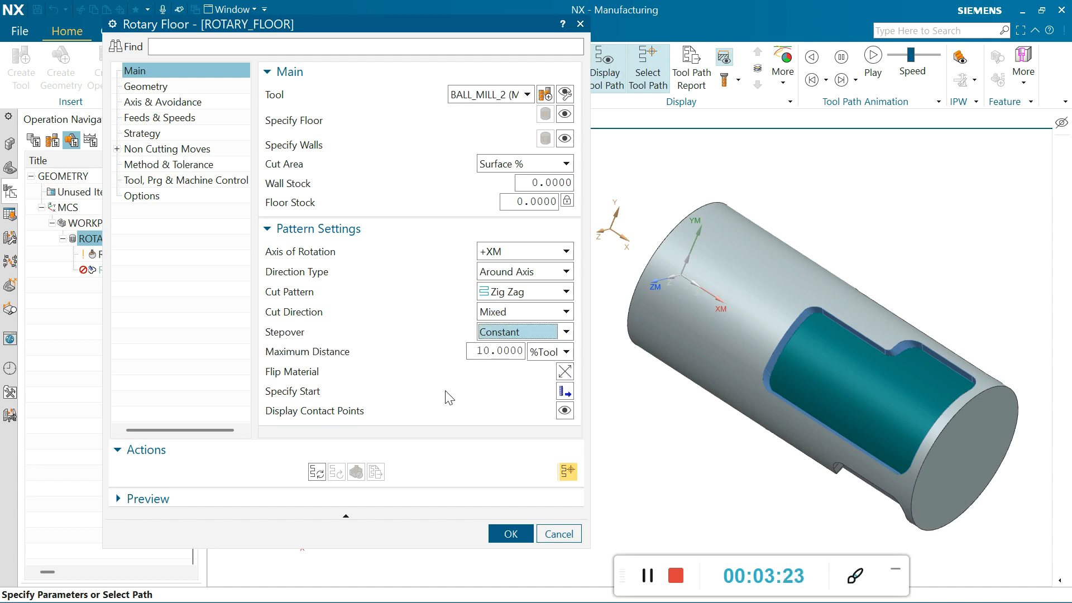
pyautogui.doubleClick(476, 351)
pyautogui.write('30')
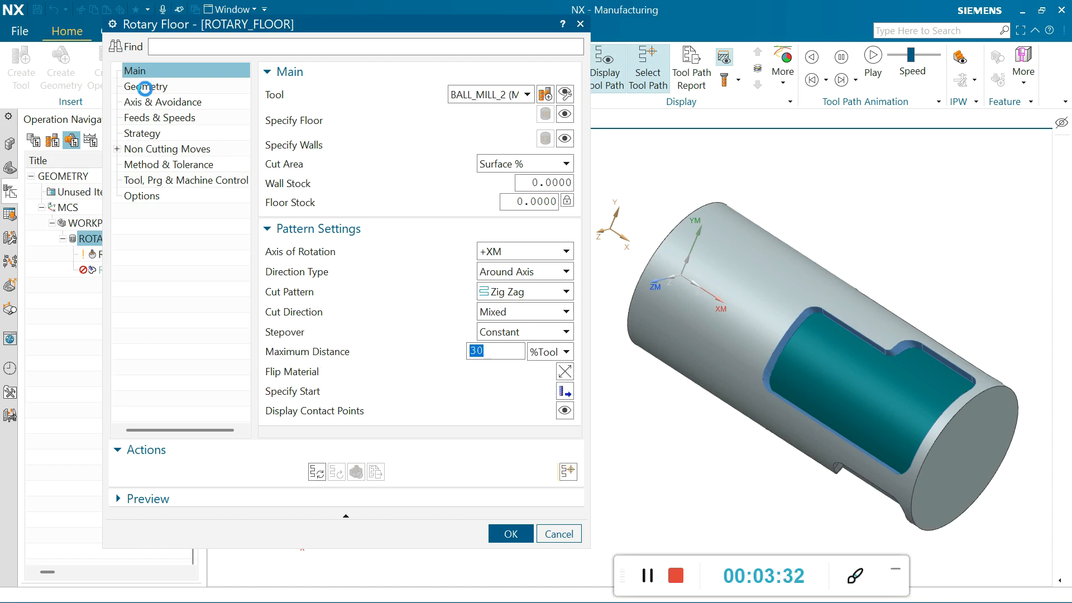
# Step: In the geometry settings, keep When Gouging at Retract and set the In Process Workpiece to Use 3D
pyautogui.click(146, 87)
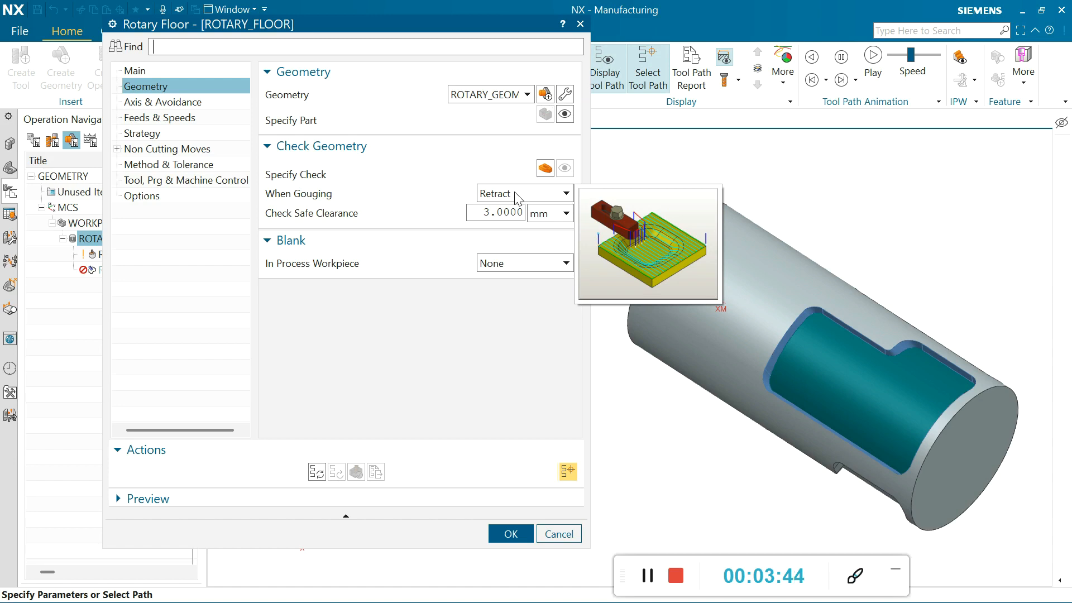
pyautogui.click(517, 196)
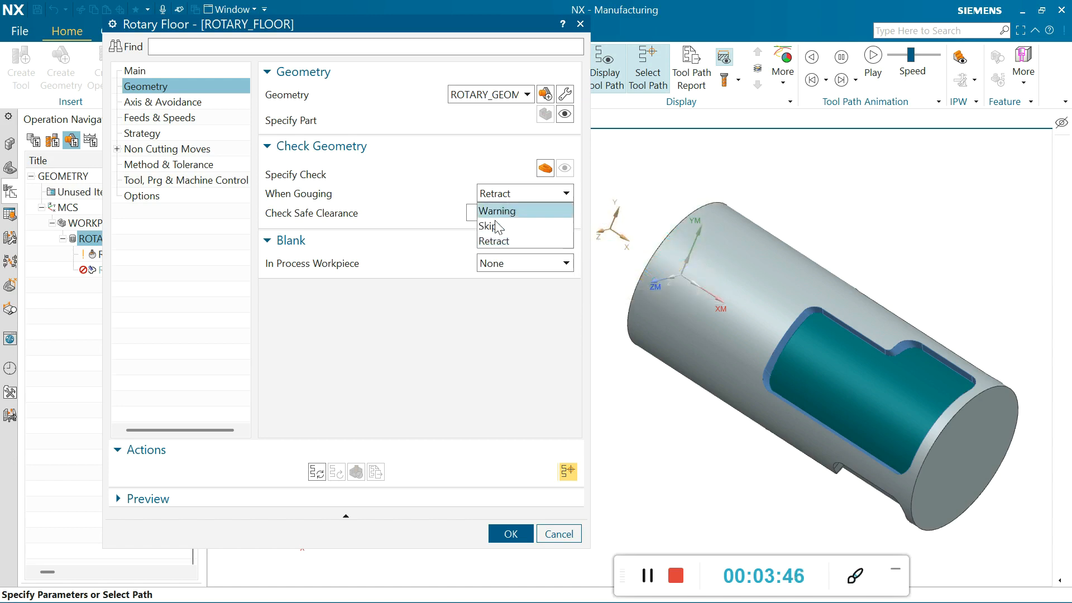
pyautogui.click(504, 243)
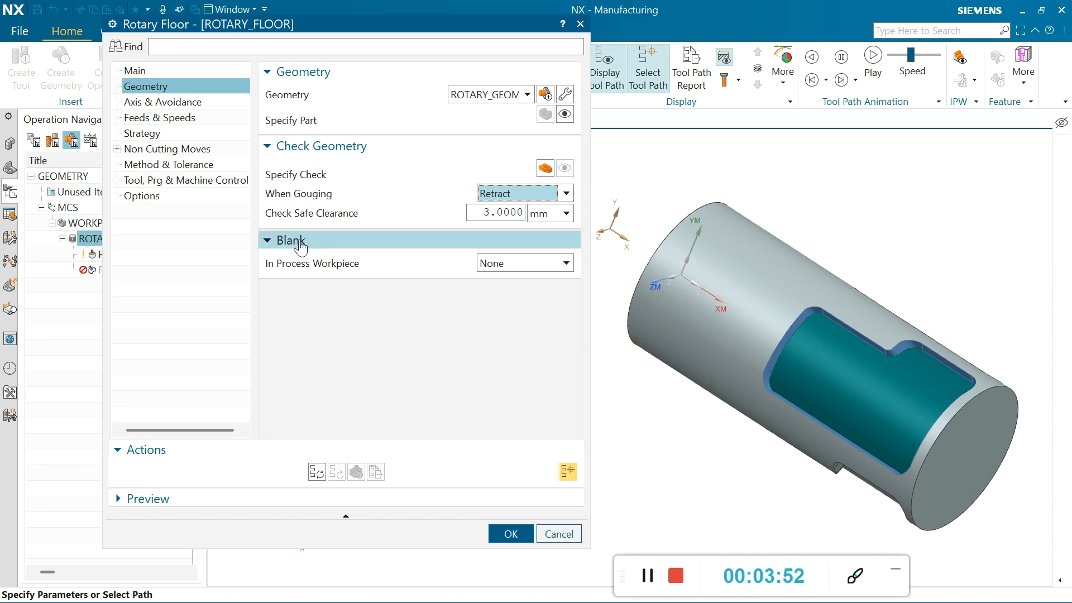
pyautogui.click(528, 266)
pyautogui.click(489, 295)
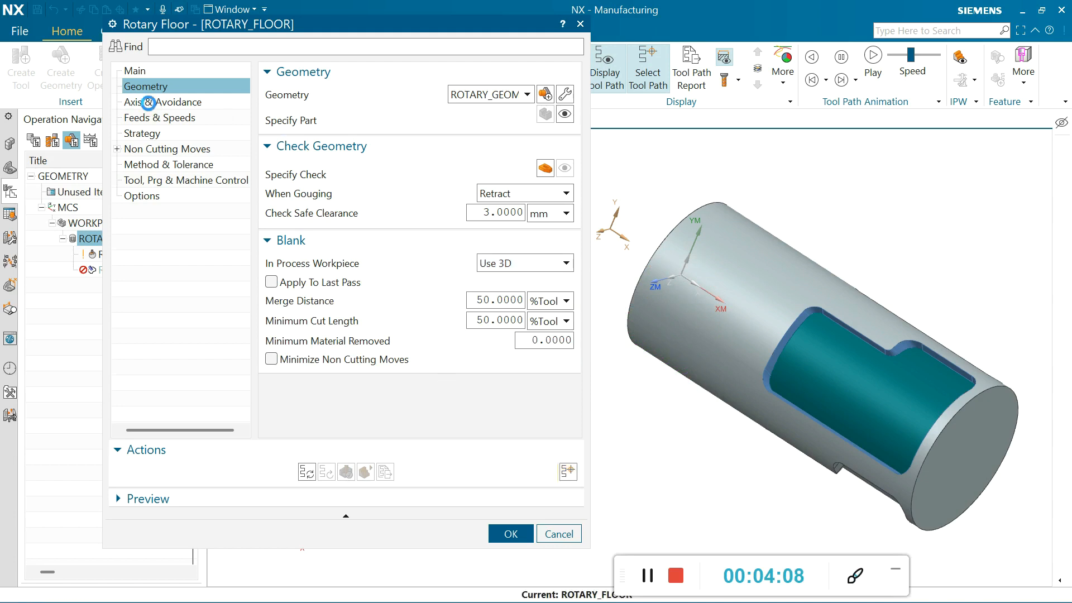
# Step: Review the operation's lead angles, clearances, surface speed, feed per tooth, spindle speed and cutting strategy settings
pyautogui.click(150, 106)
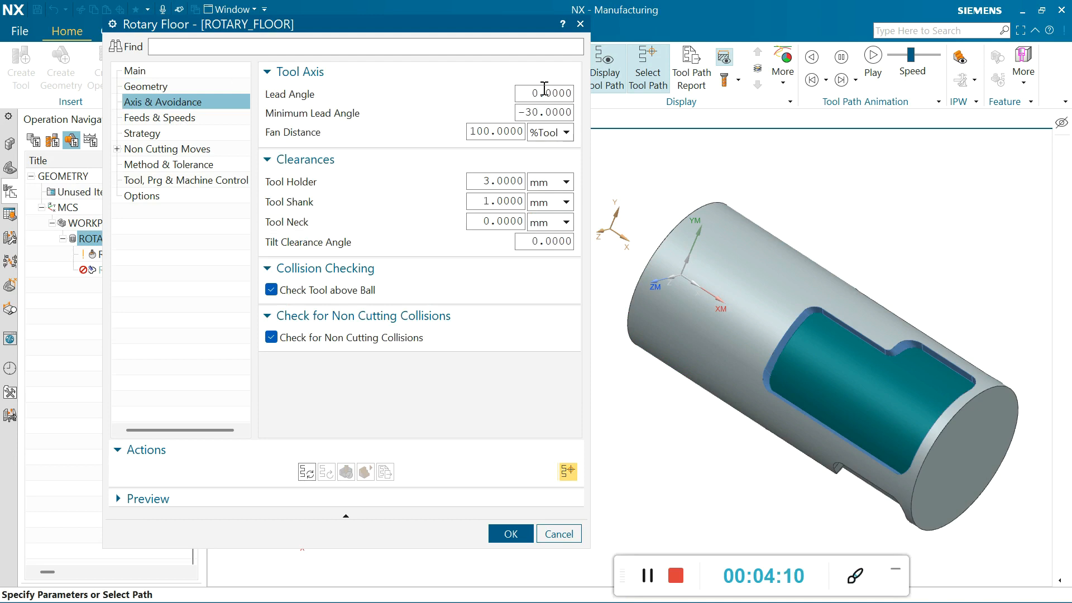
pyautogui.click(524, 94)
pyautogui.click(533, 112)
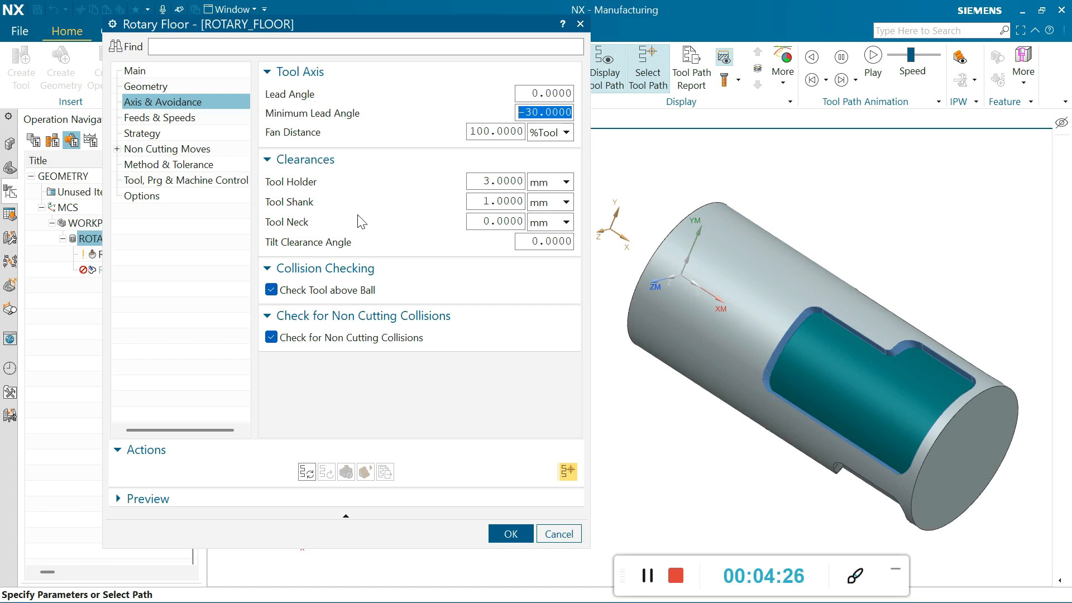
pyautogui.click(136, 117)
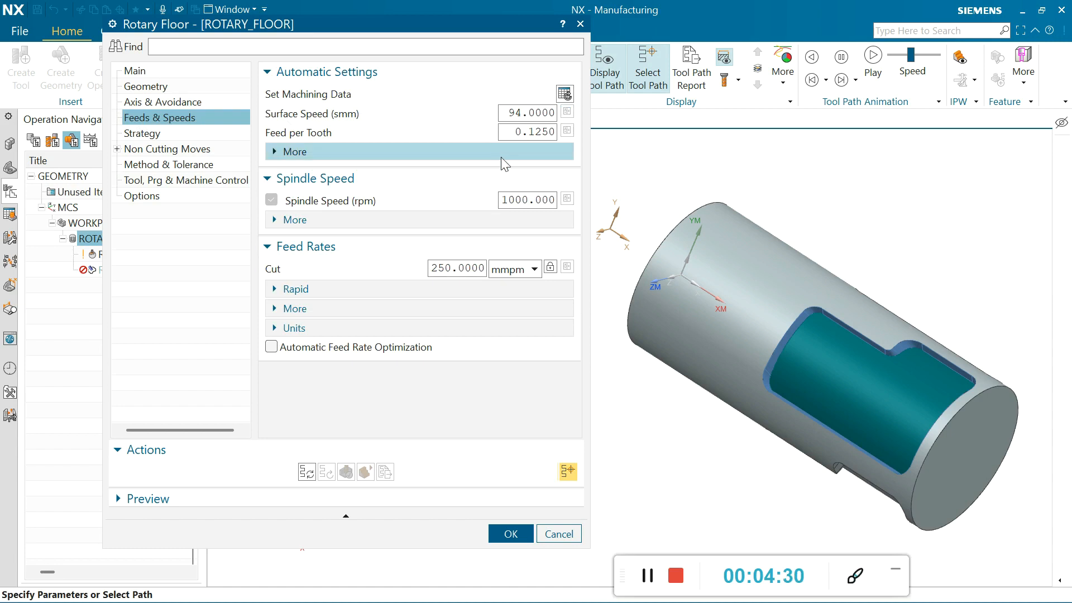
pyautogui.click(516, 199)
pyautogui.click(513, 113)
pyautogui.click(518, 132)
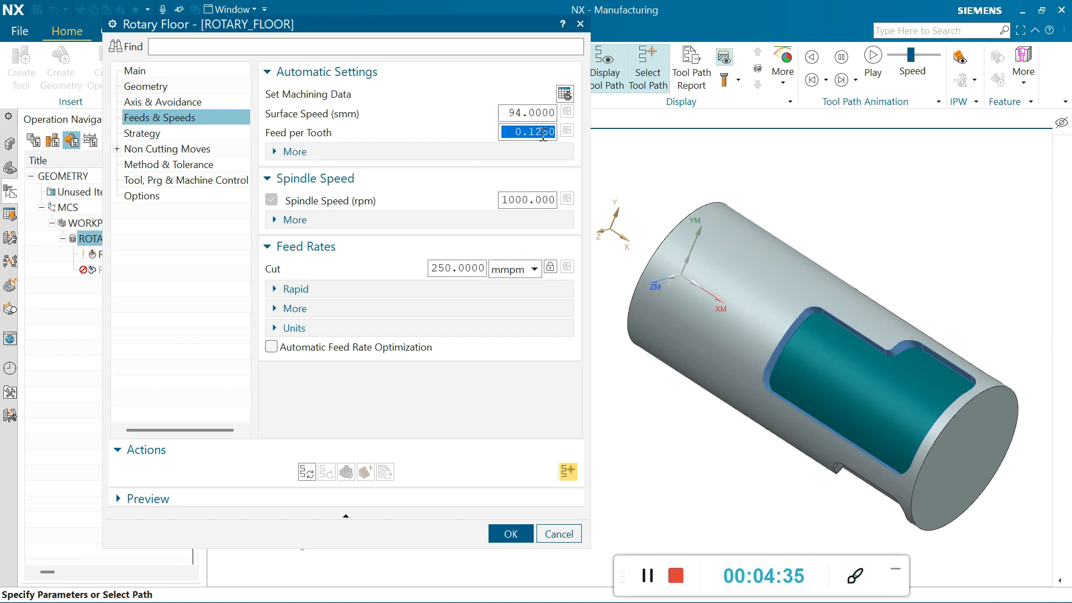
pyautogui.click(139, 134)
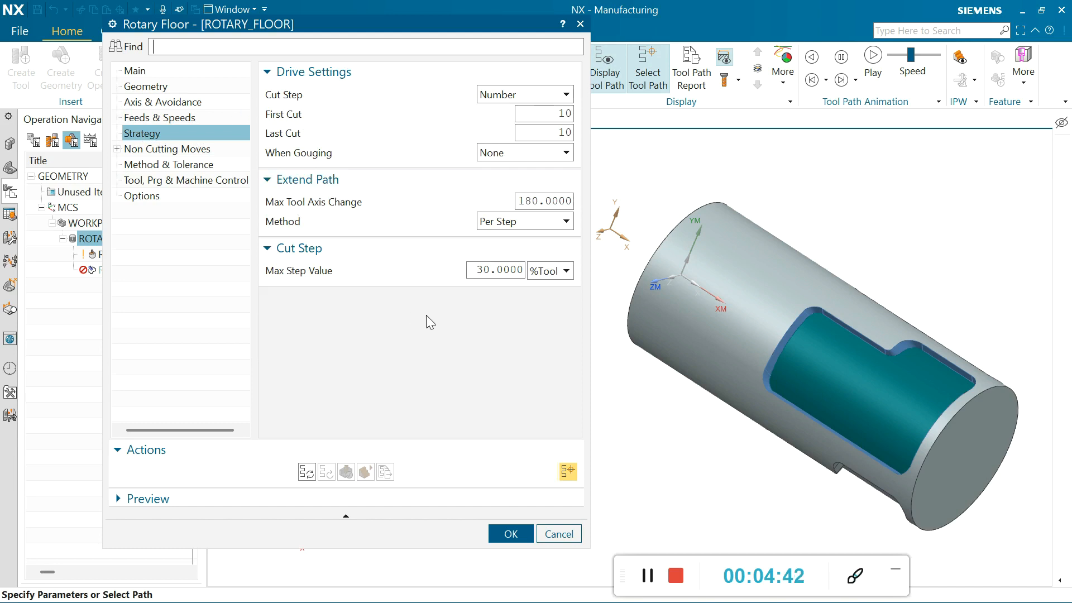
# Step: Generate the Rotary Floor tool path and inspect it on the pocket floor
pyautogui.click(307, 472)
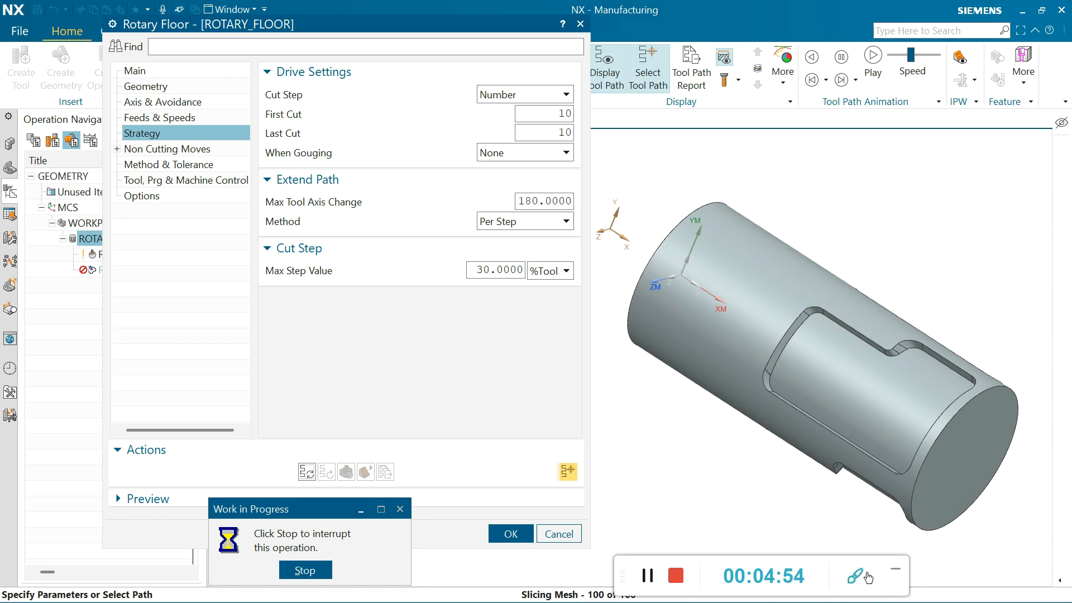
pyautogui.moveTo(624, 574); pyautogui.dragTo(688, 586)
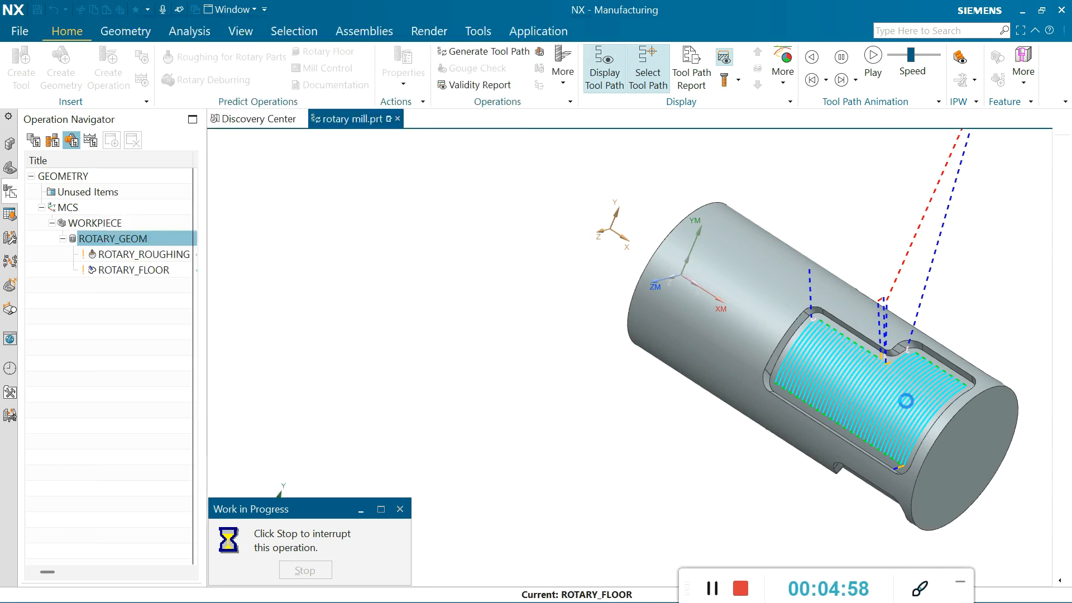
pyautogui.scroll(3, 906, 400)
pyautogui.scroll(-2, 825, 373)
pyautogui.scroll(-3, 701, 454)
pyautogui.moveTo(702, 454); pyautogui.dragTo(709, 431, button='middle')
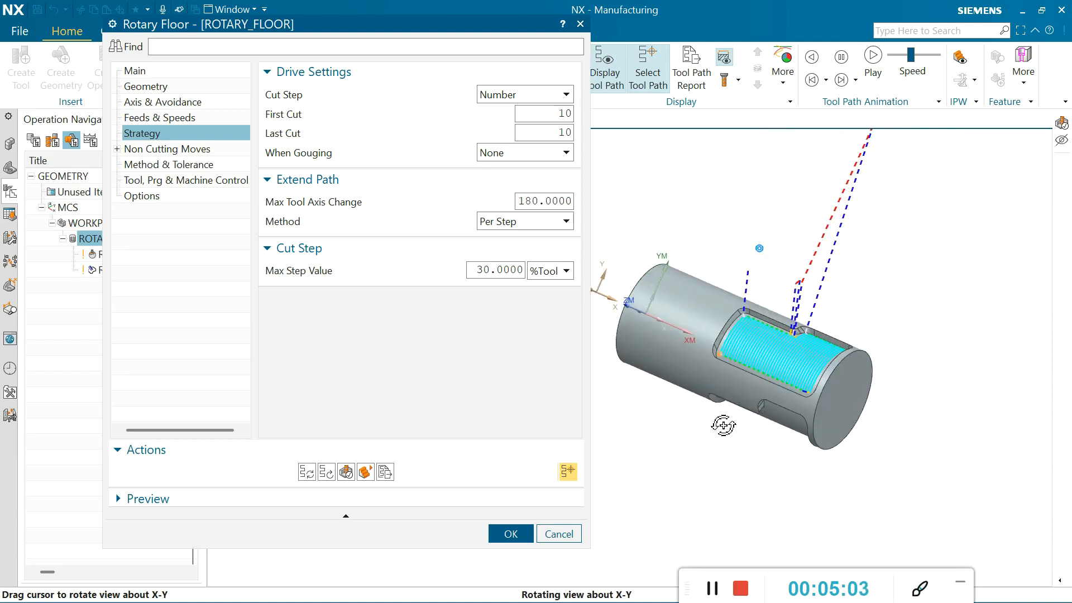
# Step: Run the 3D Dynamic simulation of the Rotary Floor tool path, examine the machined pocket, and close the visualization
pyautogui.click(345, 472)
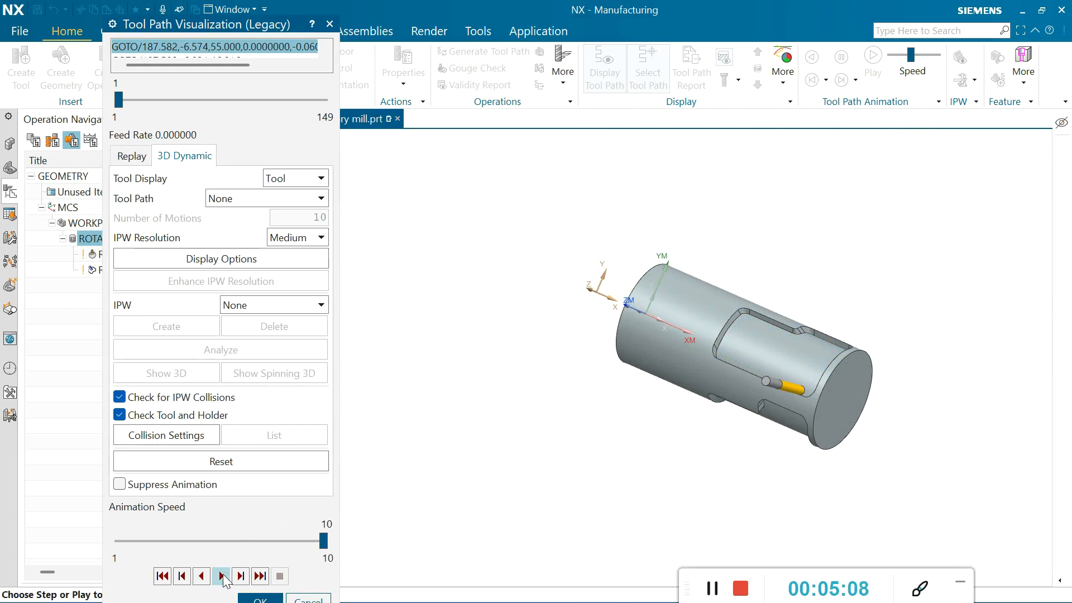
pyautogui.click(222, 577)
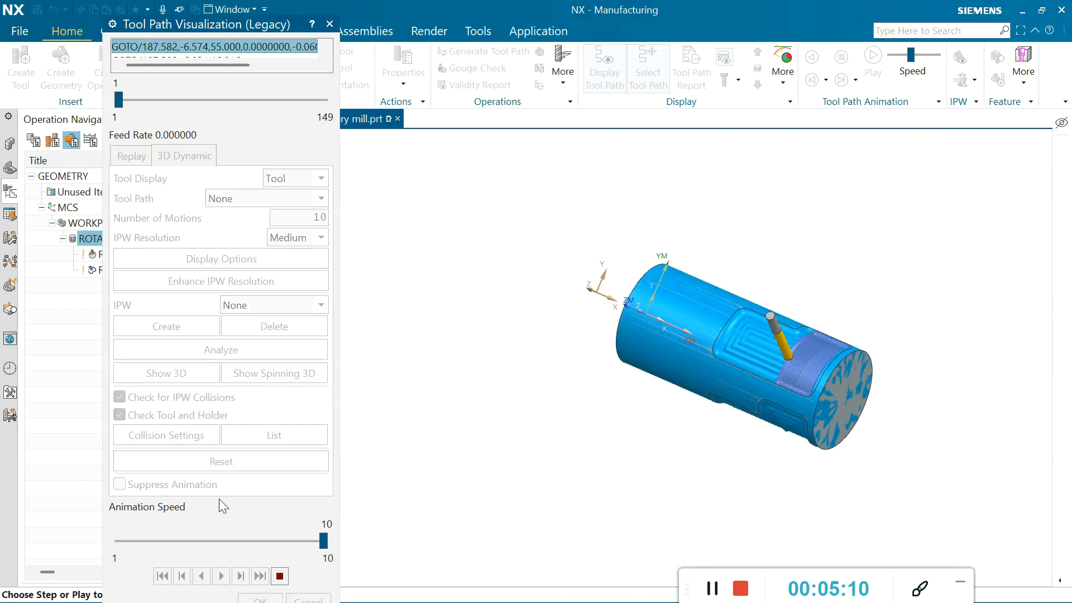
pyautogui.scroll(3, 790, 342)
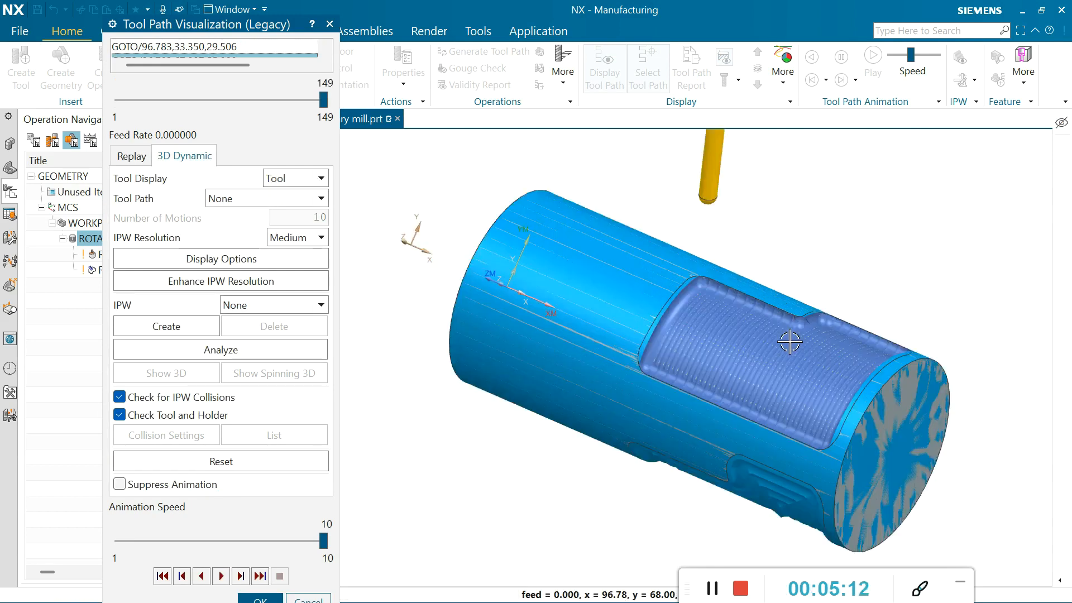
pyautogui.scroll(3, 790, 341)
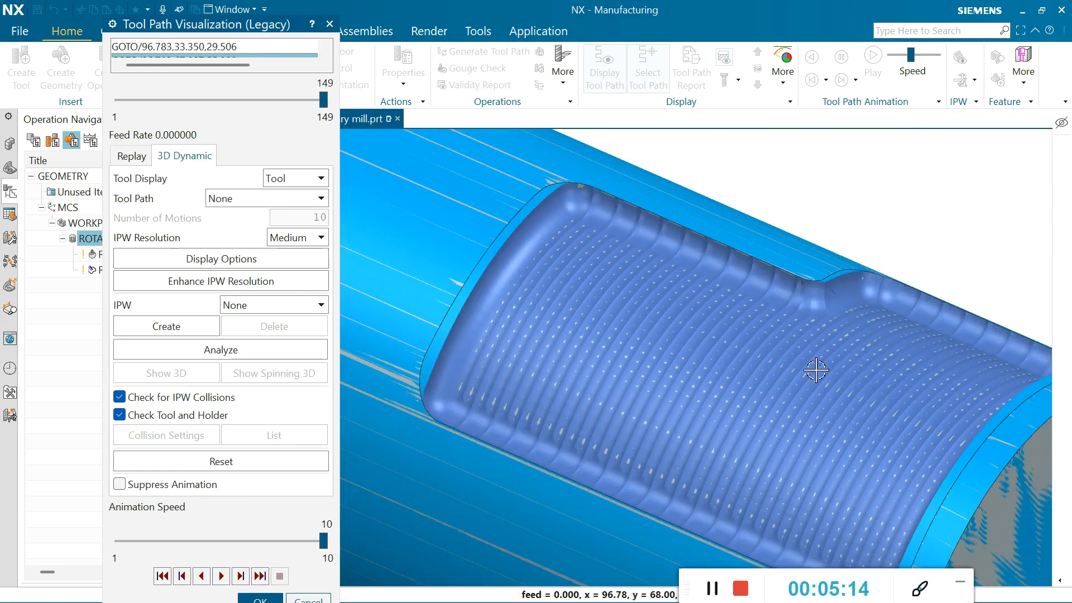
pyautogui.scroll(-2, 807, 327)
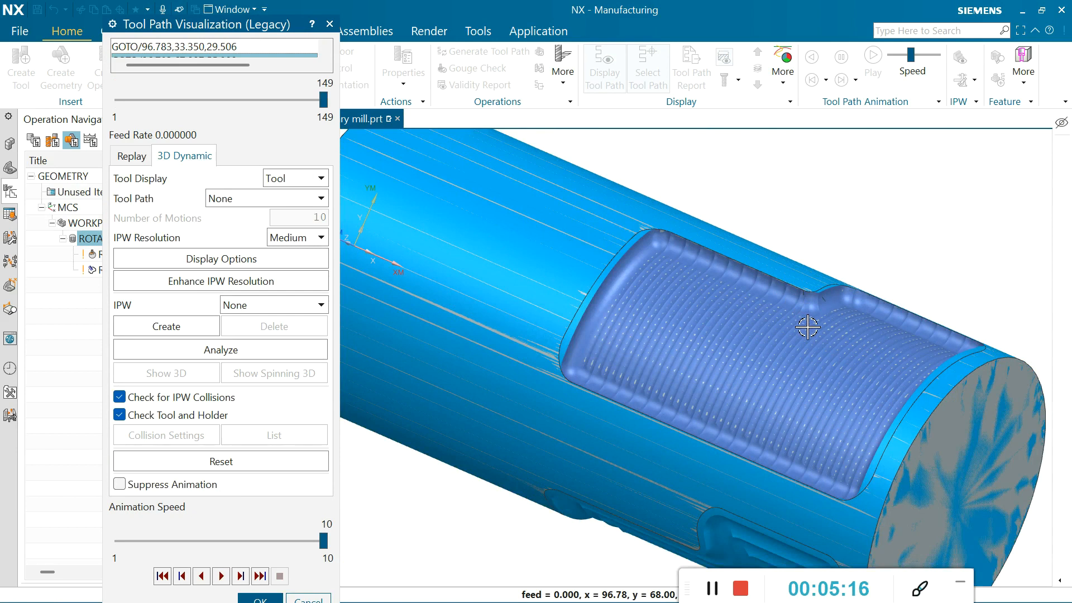
pyautogui.scroll(-2, 808, 328)
pyautogui.click(260, 599)
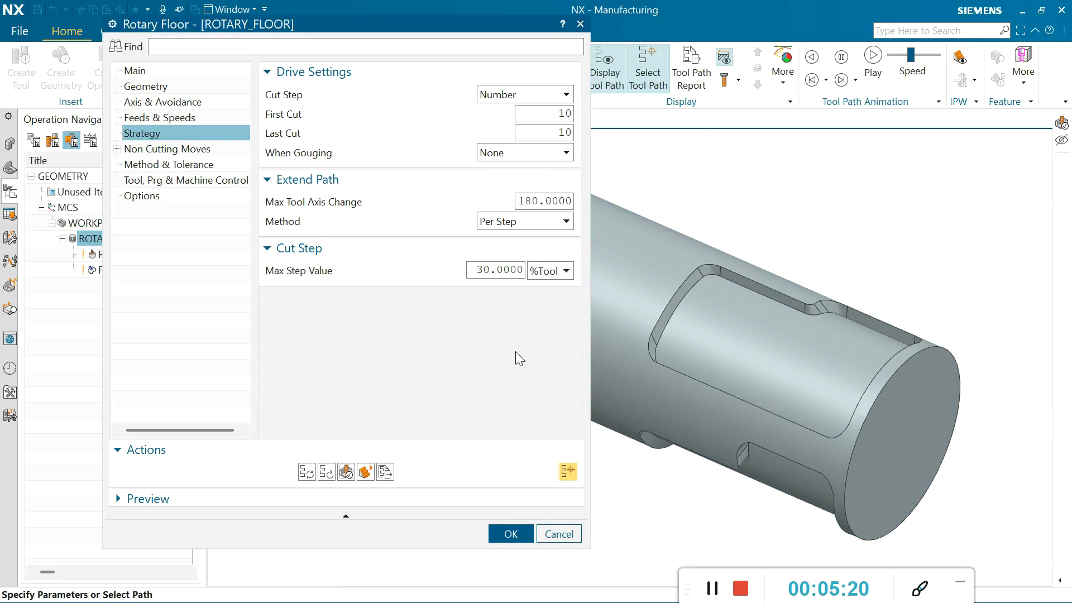
# Step: Accept the Rotary Floor operation and display its tool path on the part for inspection
pyautogui.click(511, 534)
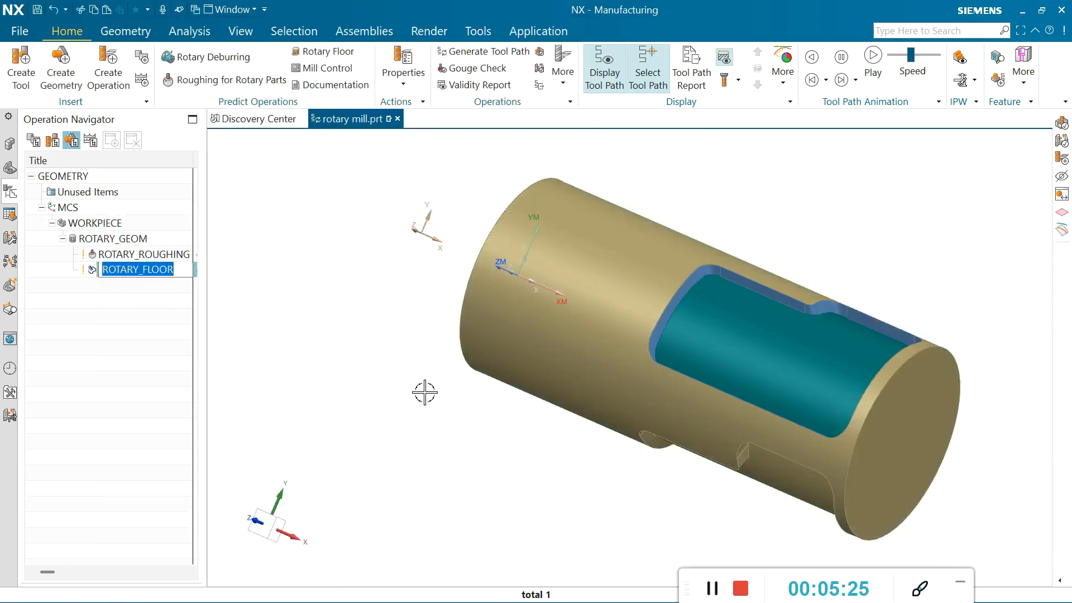
pyautogui.click(144, 383)
pyautogui.click(119, 270)
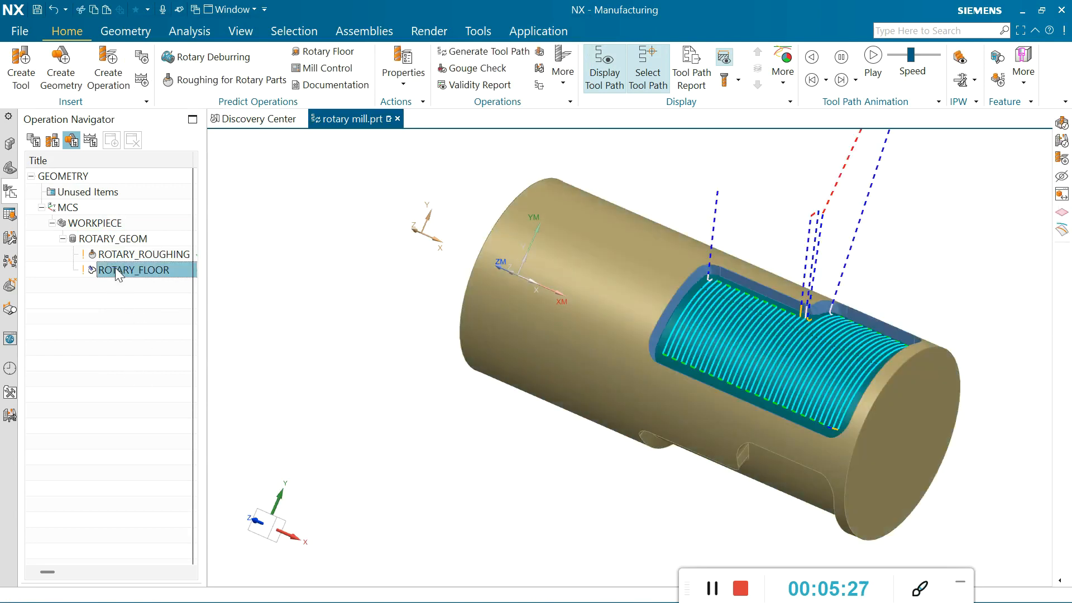
pyautogui.scroll(-3, 926, 292)
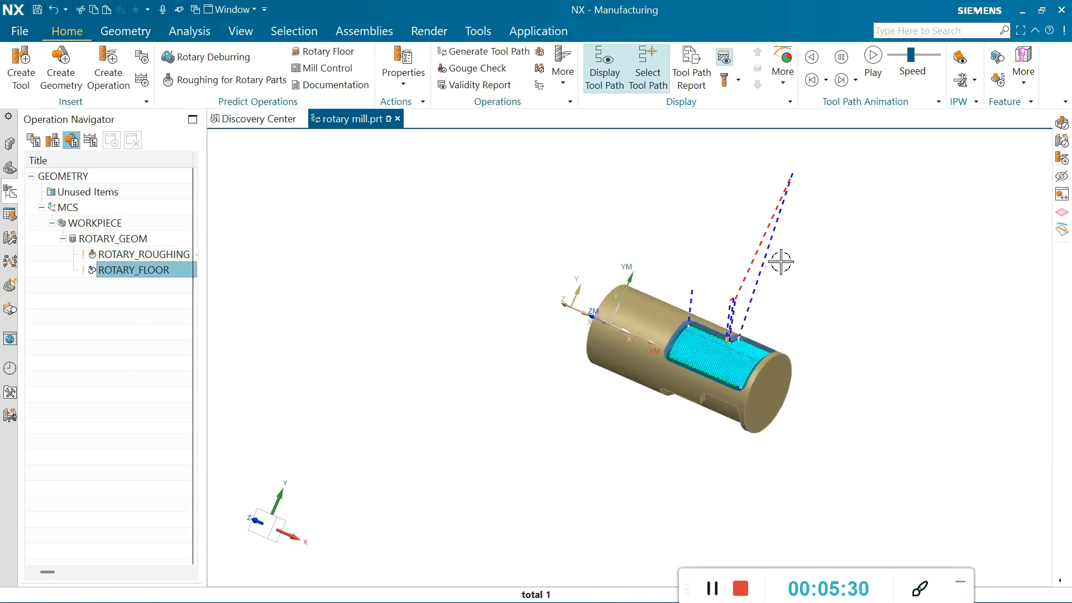
pyautogui.moveTo(846, 318)
pyautogui.mouseDown(button='middle')
pyautogui.moveTo(826, 289)
pyautogui.moveTo(778, 279)
pyautogui.moveTo(875, 294)
pyautogui.moveTo(837, 318)
pyautogui.mouseUp(button='middle')
pyautogui.scroll(6, 712, 385)
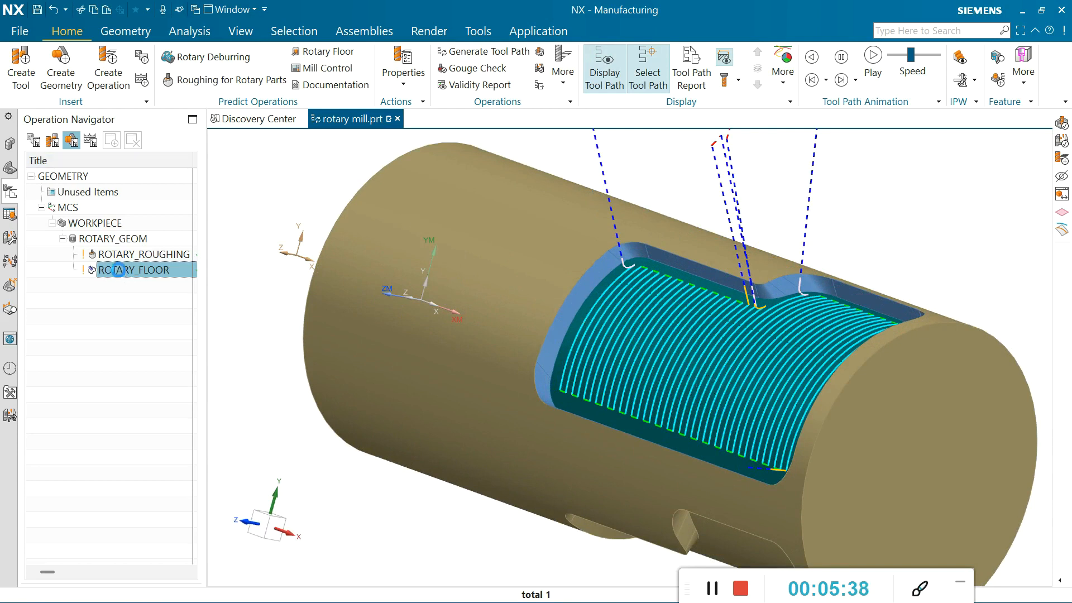
# Step: Open the ROTARY_FLOOR operation's non-cutting moves, set the common clearance option to Bounding Cylinder, and preview the clearance around the part
pyautogui.doubleClick(120, 270)
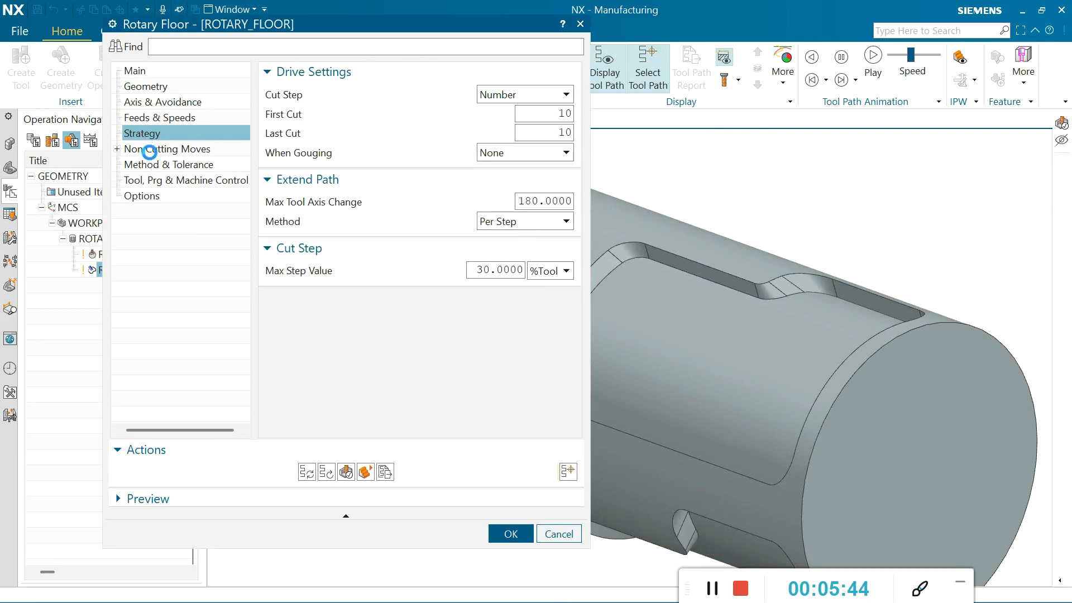
pyautogui.click(149, 151)
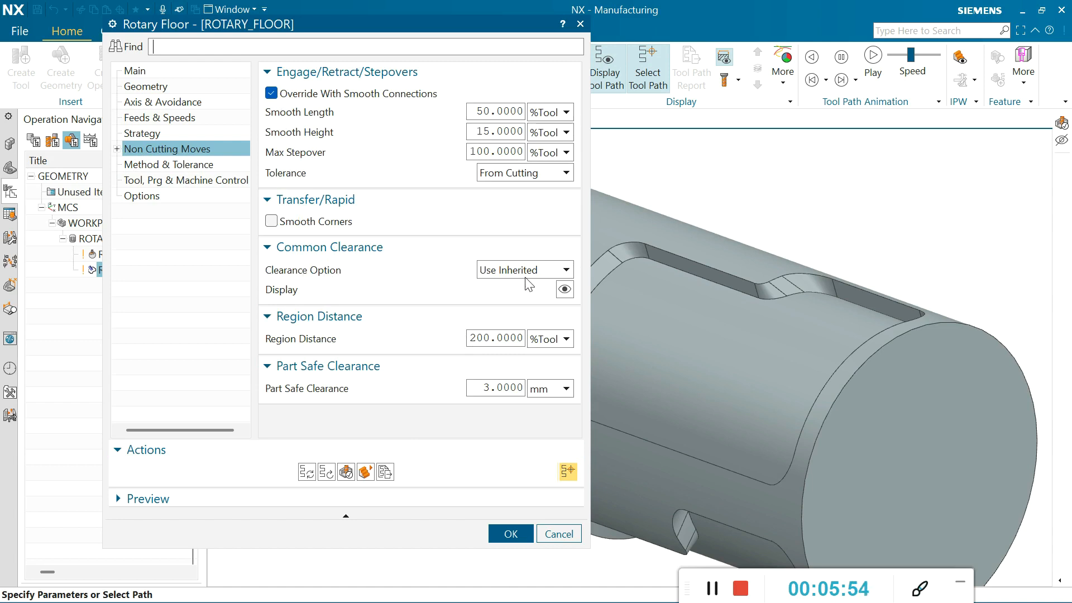
pyautogui.click(568, 269)
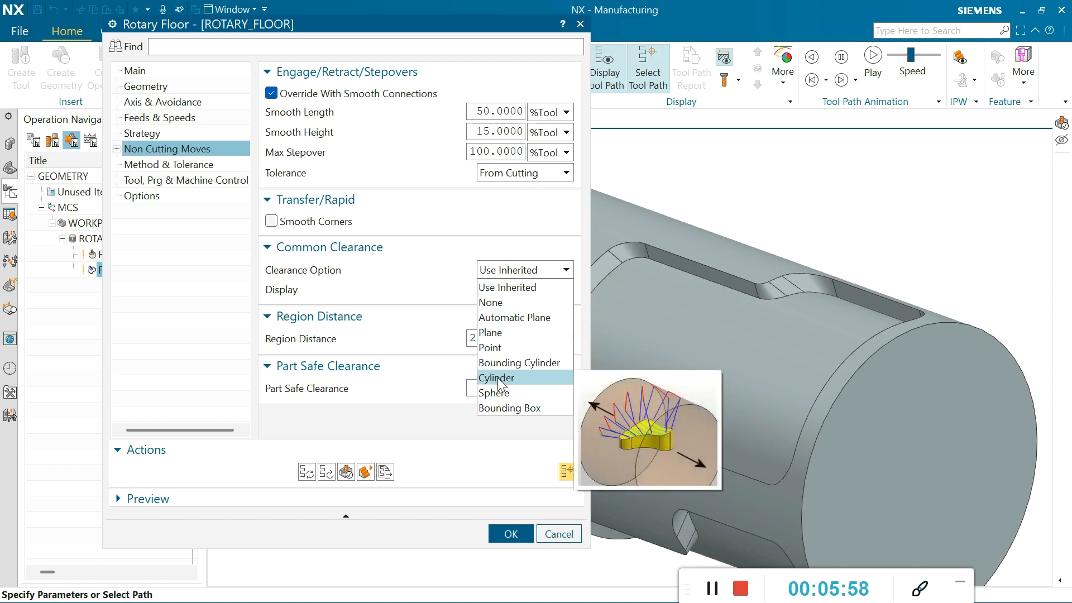
pyautogui.click(504, 362)
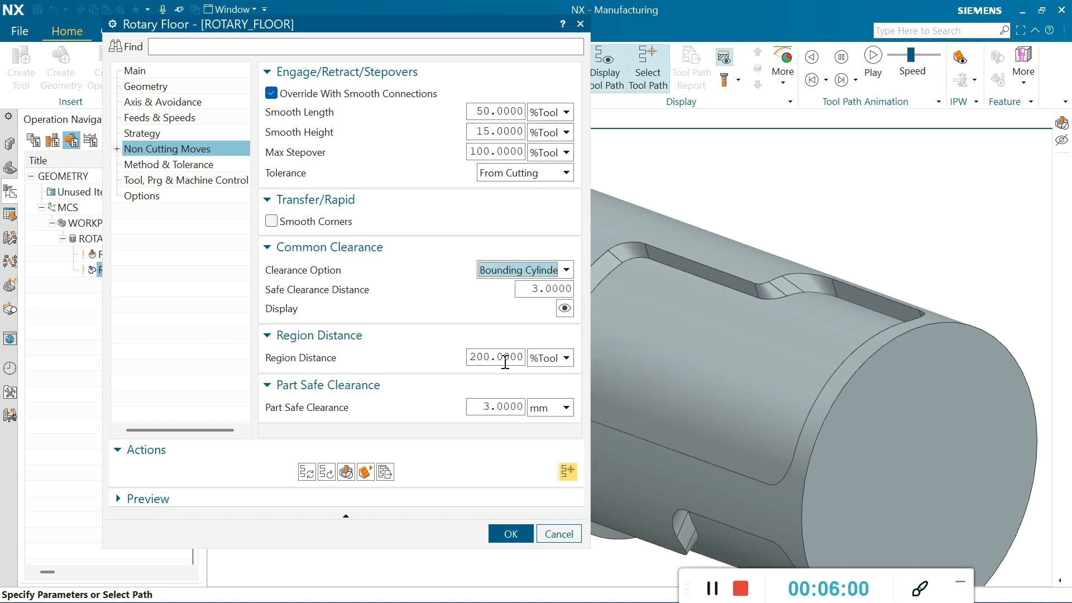
pyautogui.click(564, 308)
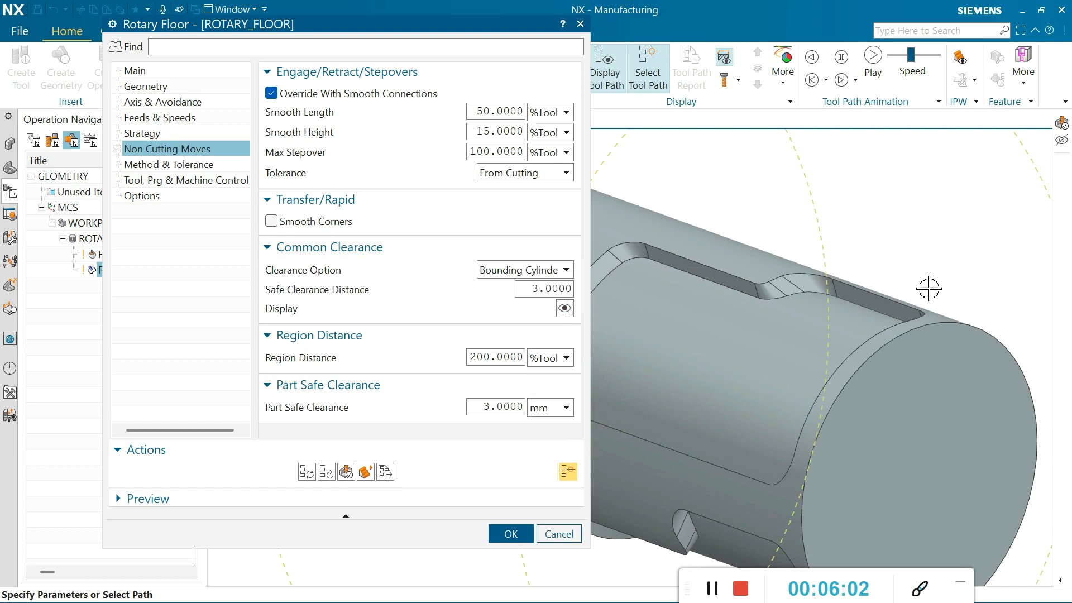
pyautogui.scroll(-4, 971, 294)
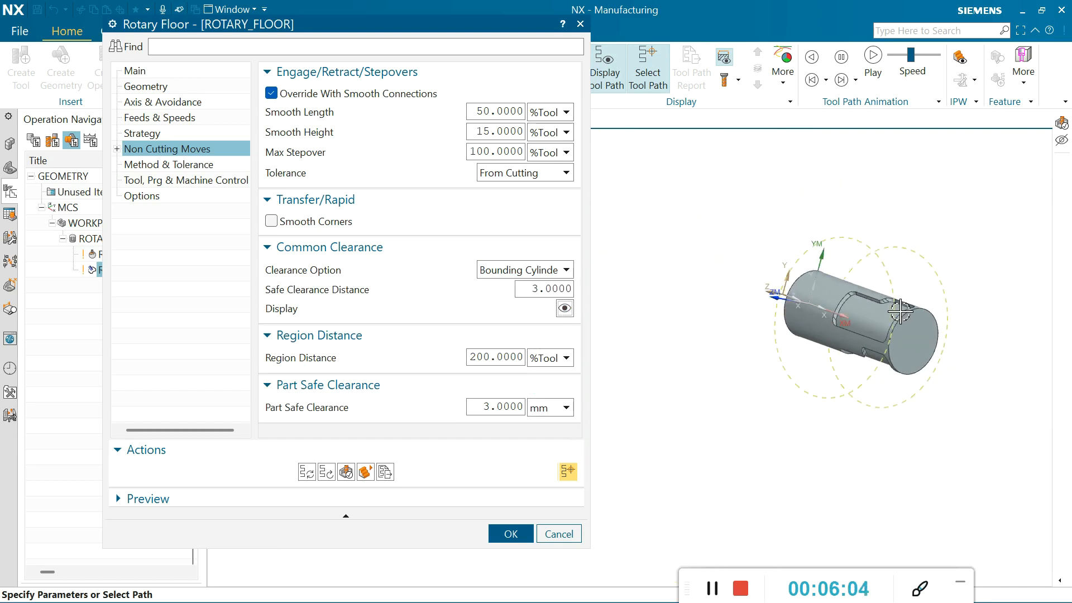
pyautogui.scroll(4, 913, 285)
pyautogui.scroll(-4, 912, 285)
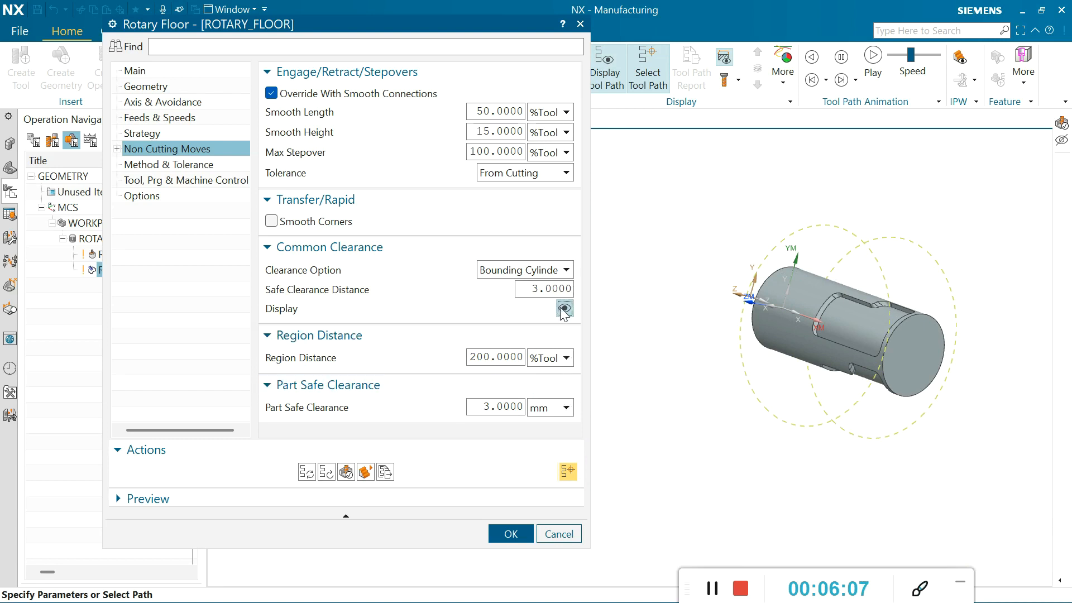
pyautogui.scroll(2, 887, 266)
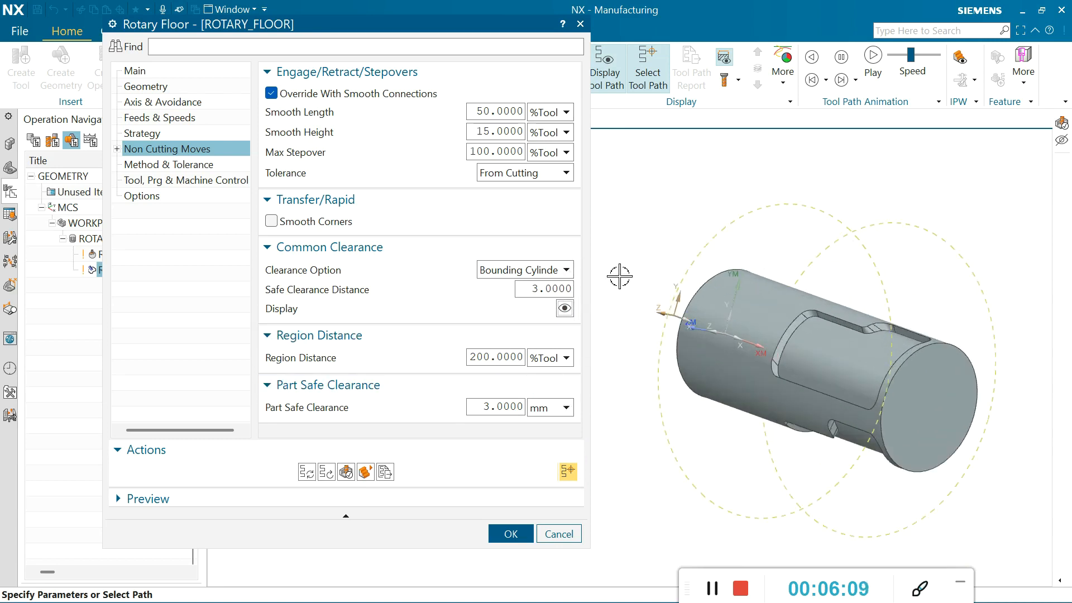
# Step: Change the clearance option to Cylinder, with its point at the part's end face centre and its vector along the XM axis
pyautogui.click(566, 270)
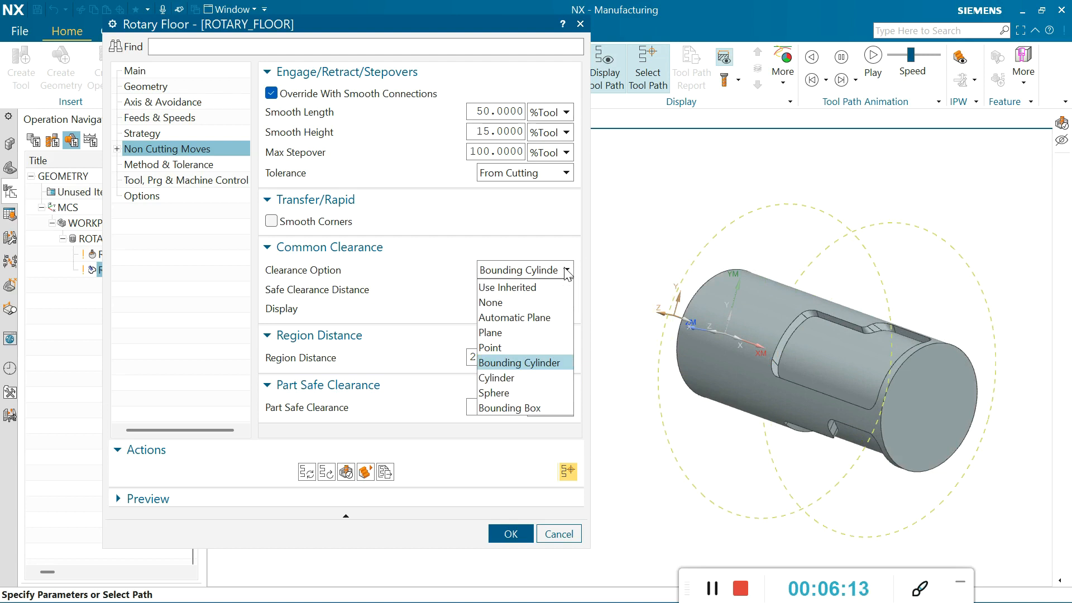
pyautogui.click(496, 378)
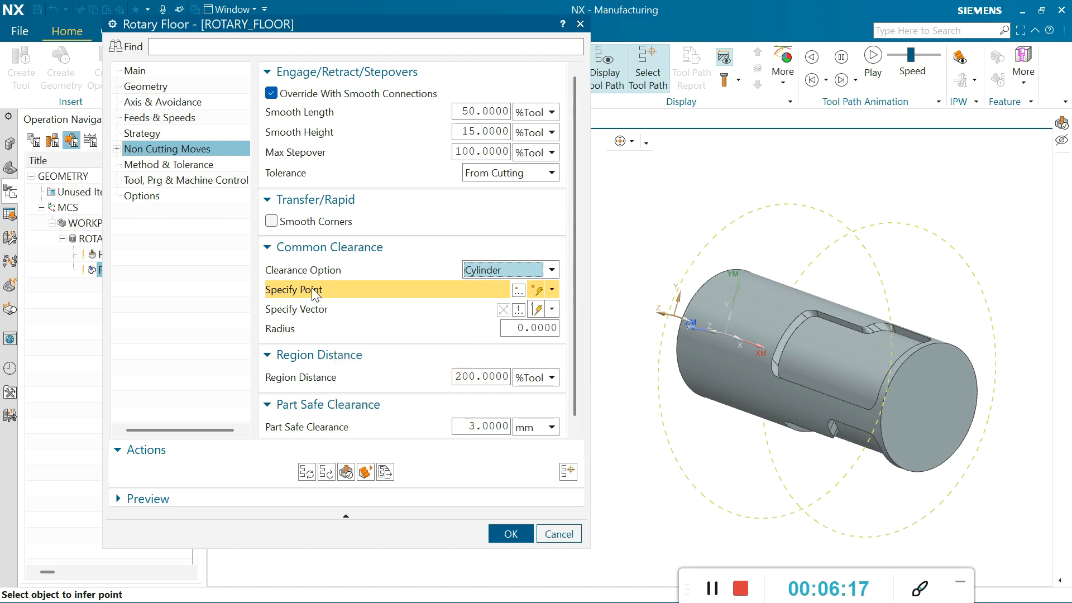
pyautogui.click(916, 356)
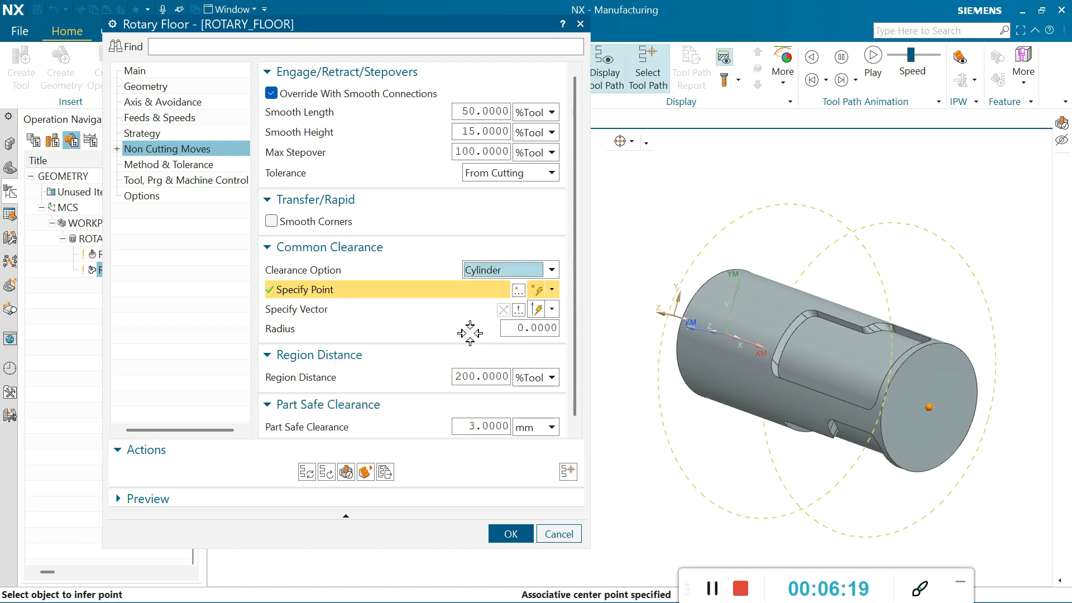
pyautogui.click(297, 310)
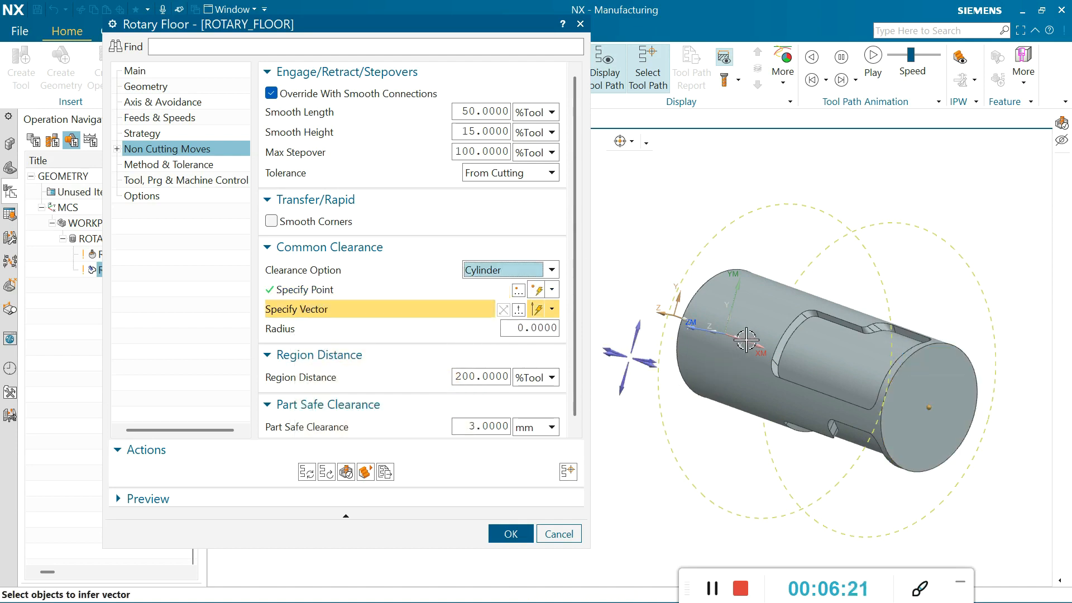
pyautogui.moveTo(657, 431); pyautogui.dragTo(673, 451, button='middle')
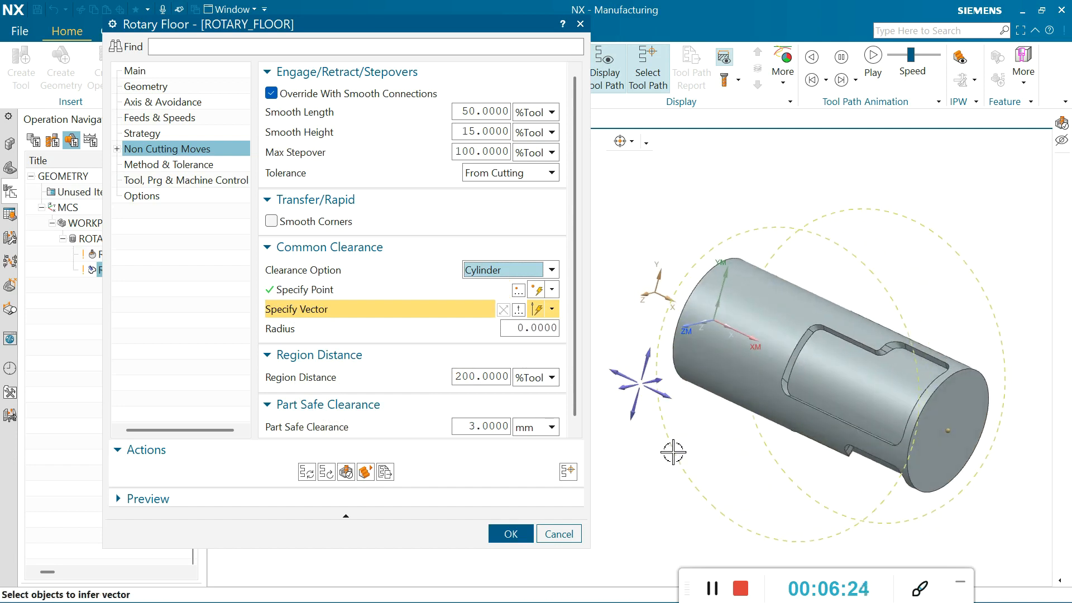
pyautogui.click(664, 396)
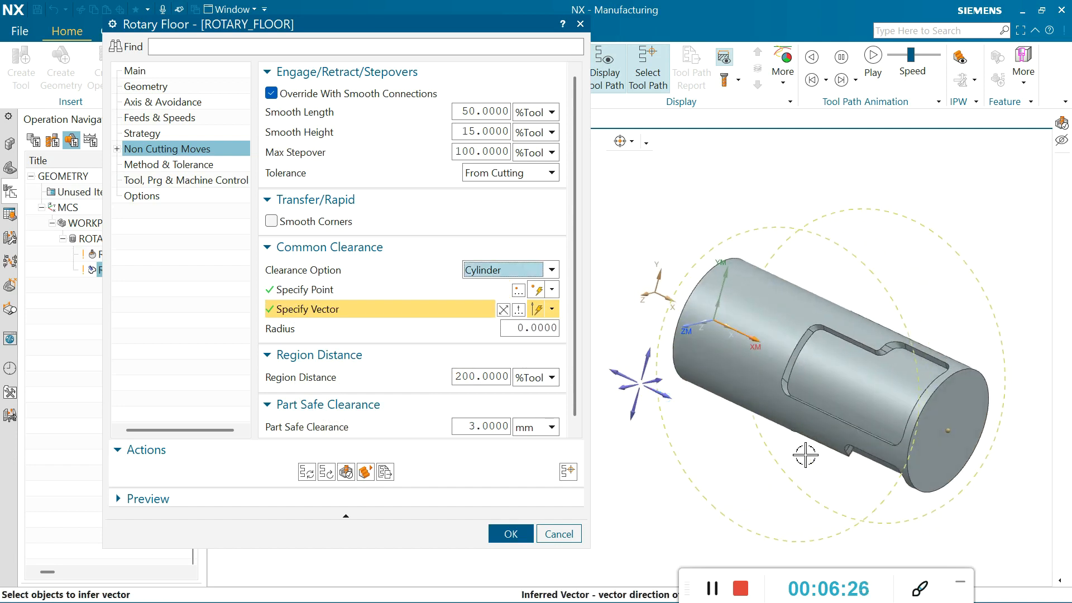
pyautogui.scroll(-2, 753, 426)
pyautogui.scroll(2, 824, 450)
pyautogui.scroll(2, 811, 420)
pyautogui.scroll(-2, 803, 413)
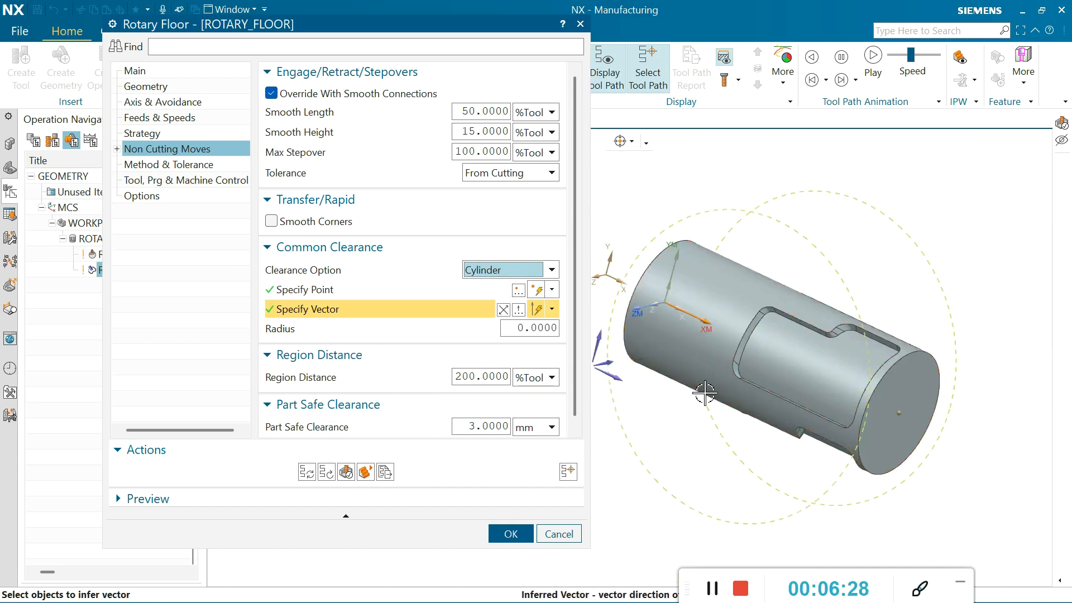
# Step: Set the clearance cylinder's radius to 50 and preview it around the part
pyautogui.click(514, 329)
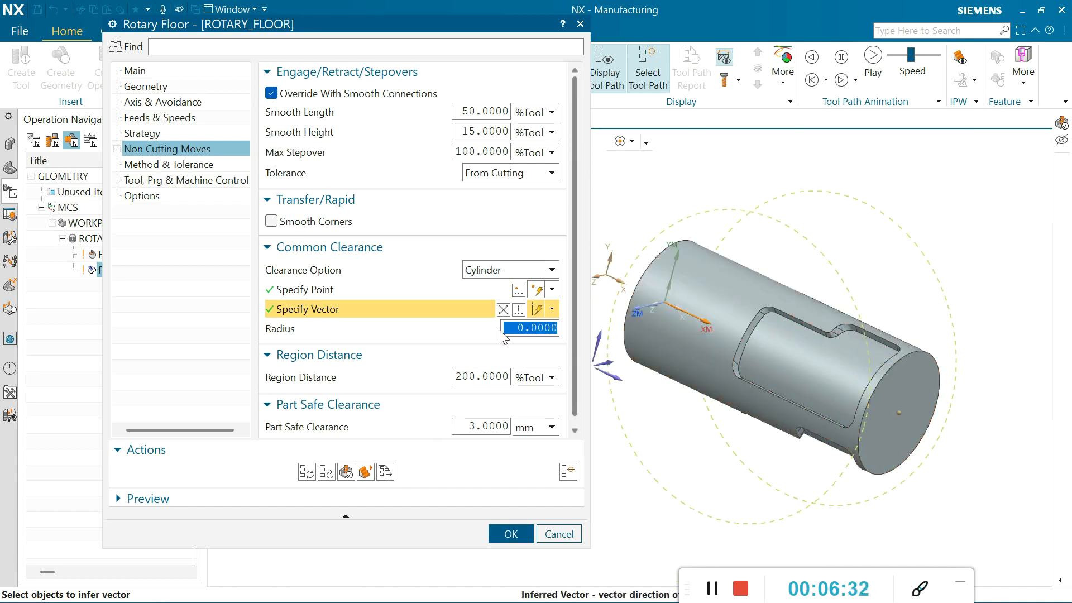
pyautogui.write('50')
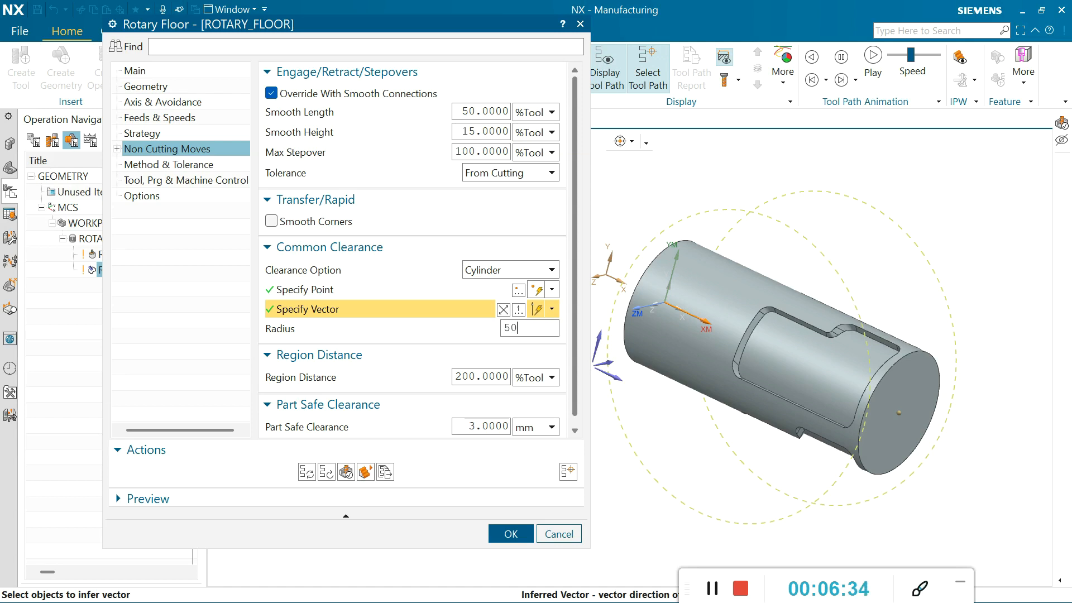
pyautogui.press('Return')
pyautogui.click(550, 347)
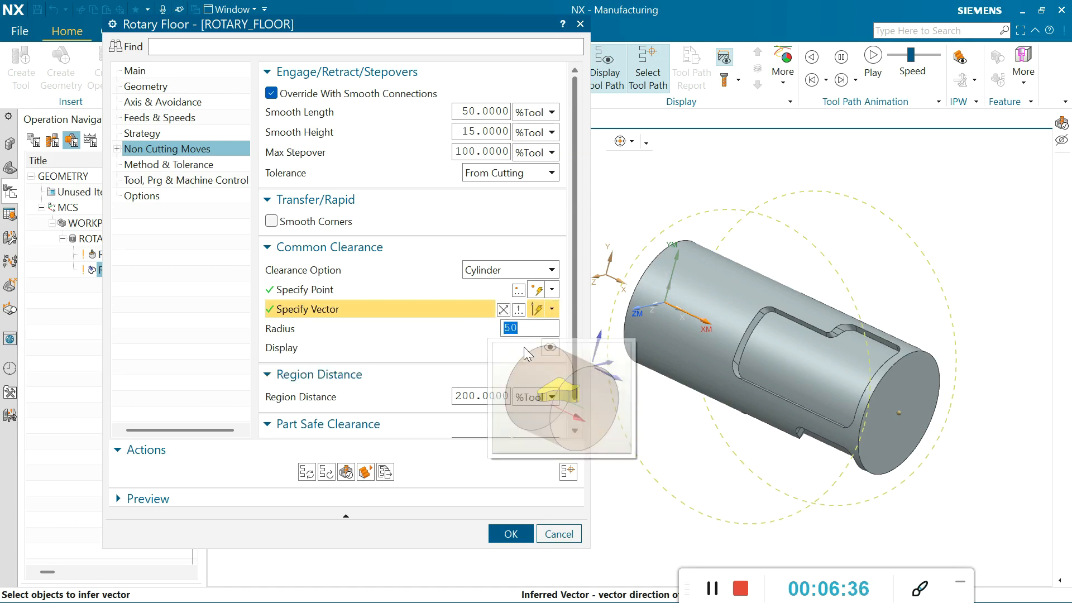
pyautogui.scroll(3, 1017, 388)
pyautogui.scroll(-3, 999, 378)
pyautogui.moveTo(780, 457); pyautogui.dragTo(795, 377, button='middle')
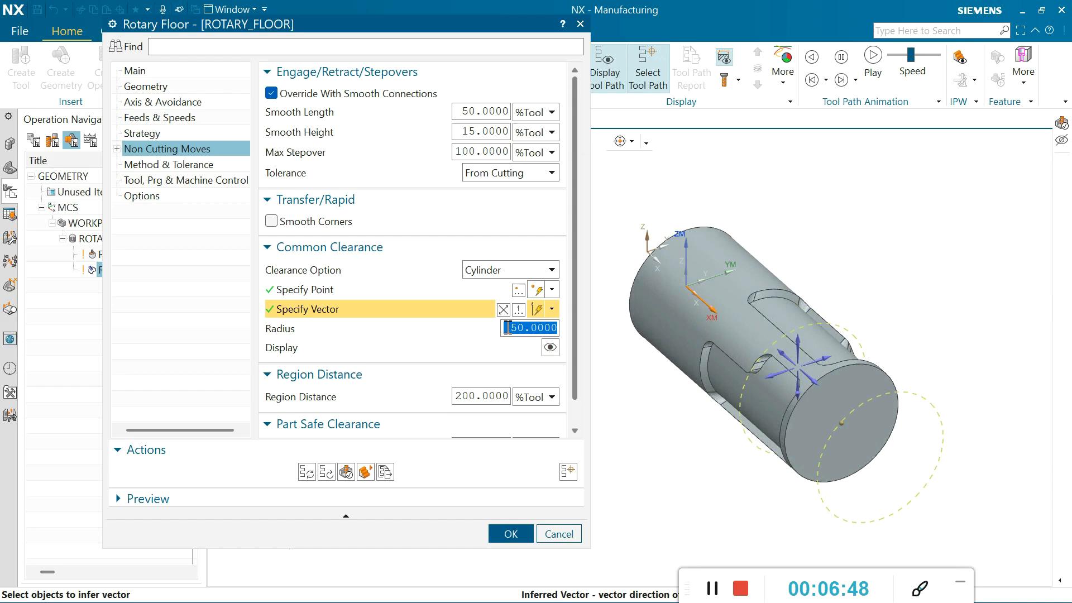
# Step: Set the clearance cylinder's radius to 60 and preview its boundary around the part
pyautogui.write('60')
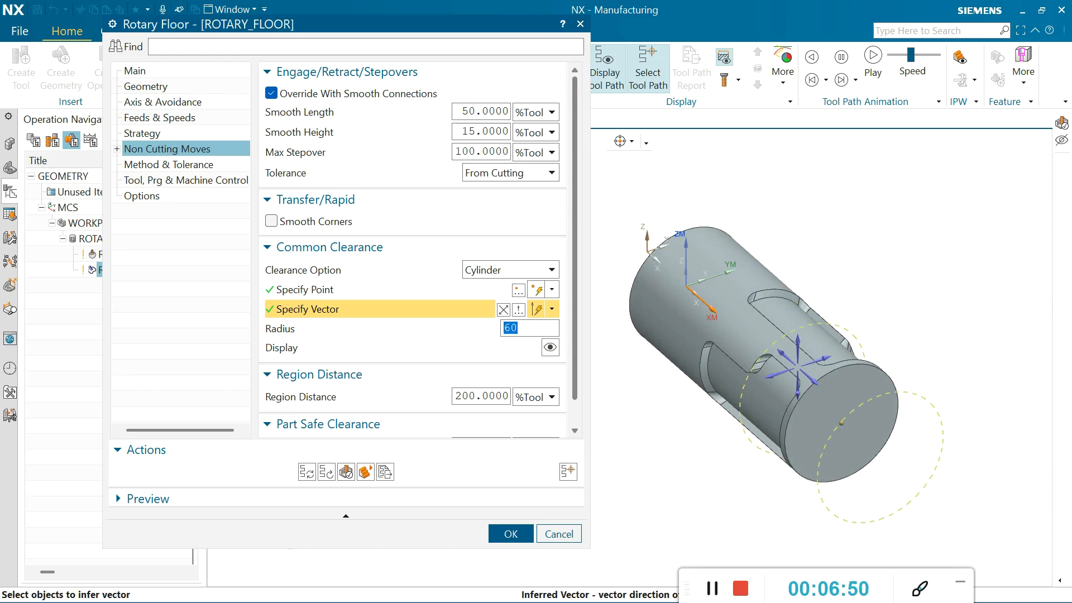
pyautogui.click(550, 347)
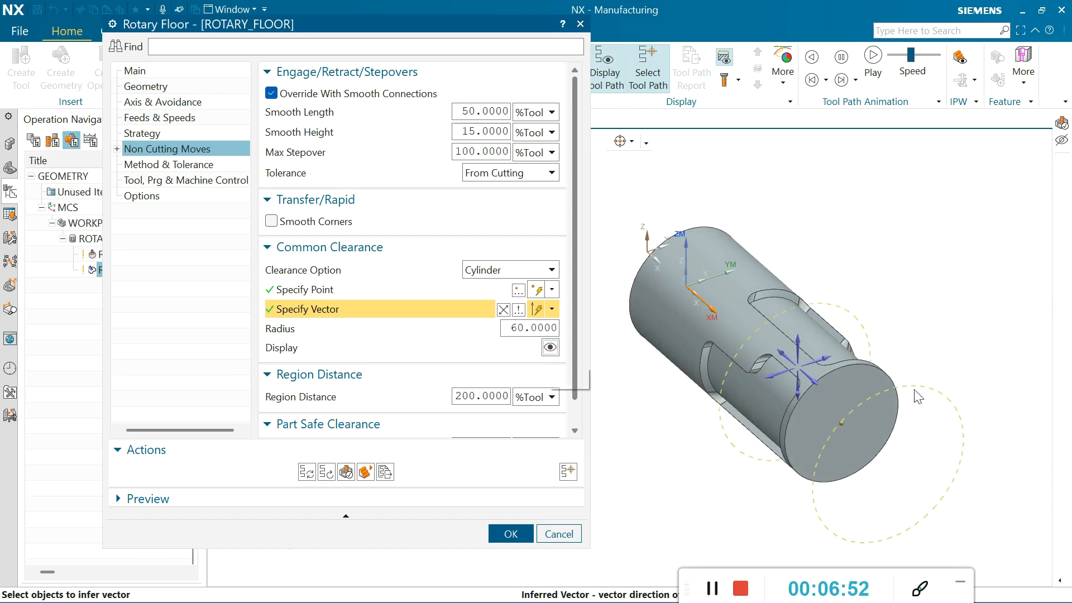
pyautogui.scroll(-3, 975, 340)
pyautogui.moveTo(825, 374); pyautogui.dragTo(953, 336, button='middle')
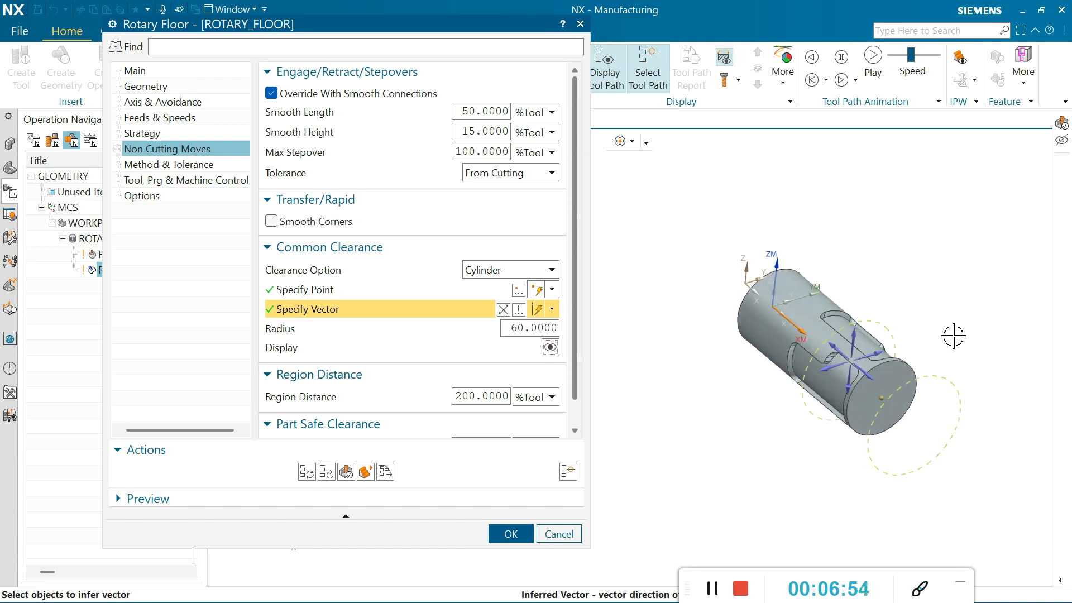
pyautogui.scroll(3, 953, 336)
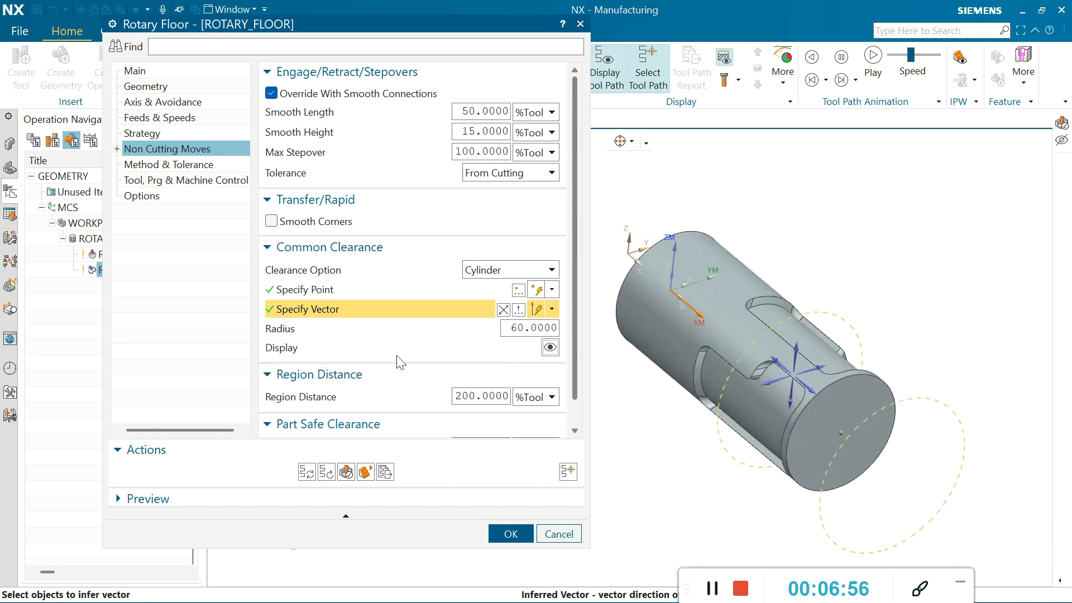
# Step: Set the Rotary Floor pattern's maximum stepover distance to 20 %Tool
pyautogui.click(146, 86)
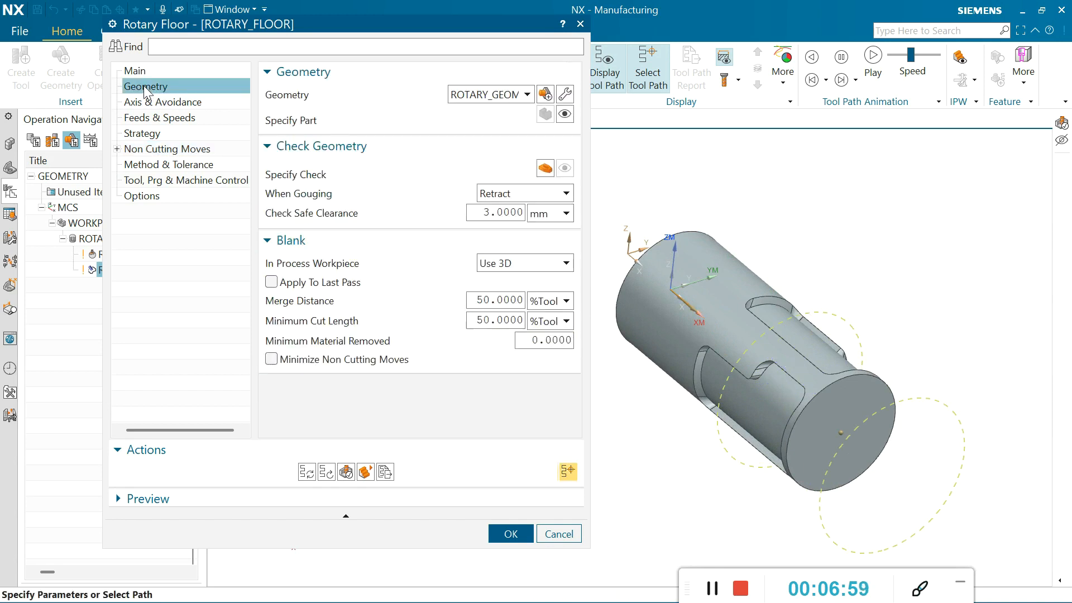
pyautogui.click(137, 71)
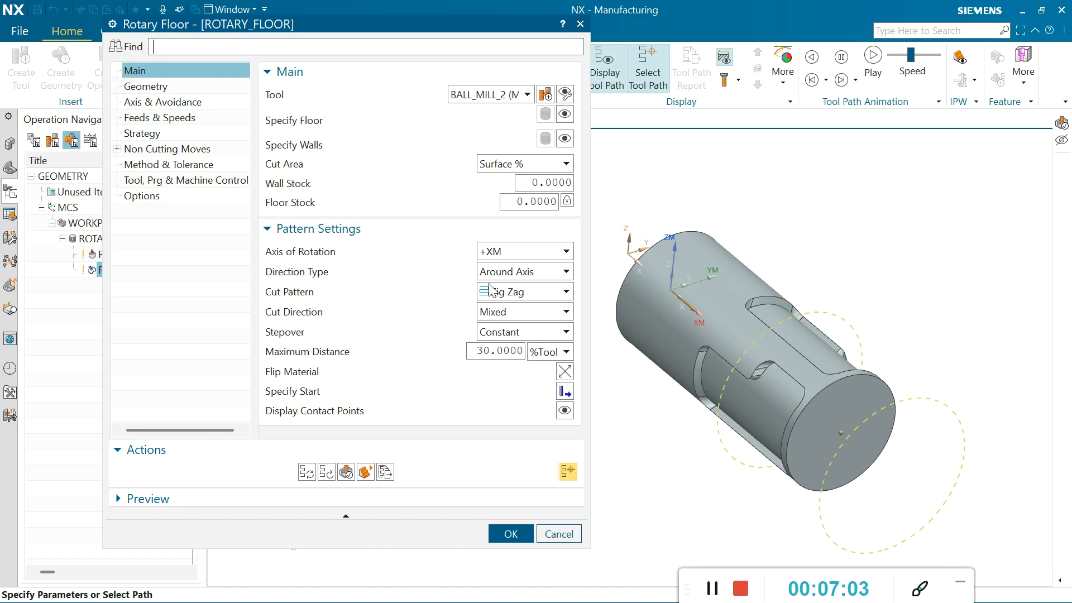
pyautogui.doubleClick(485, 351)
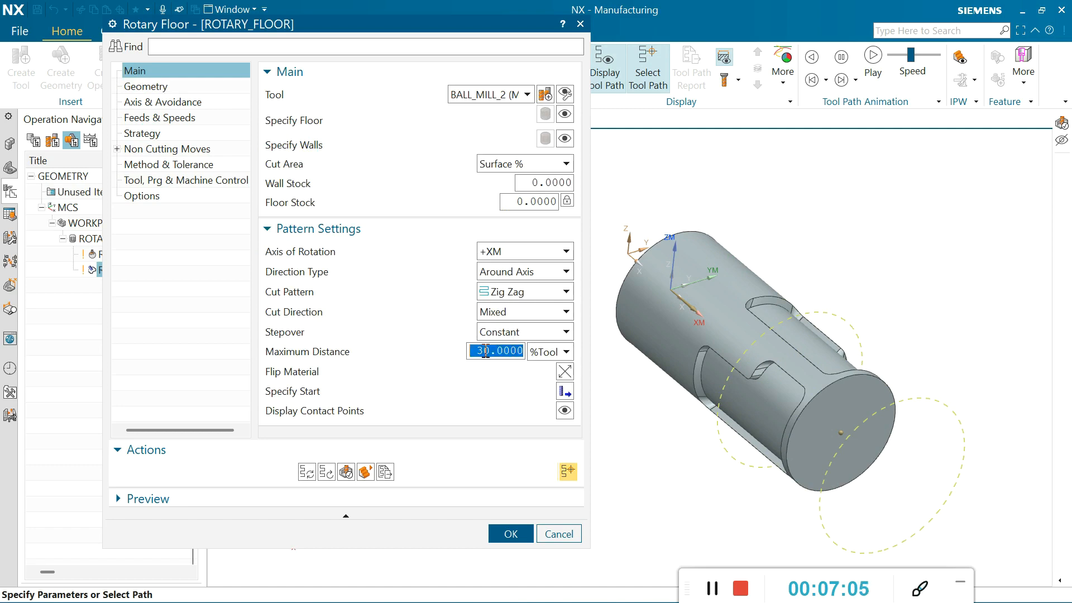
pyautogui.write('20')
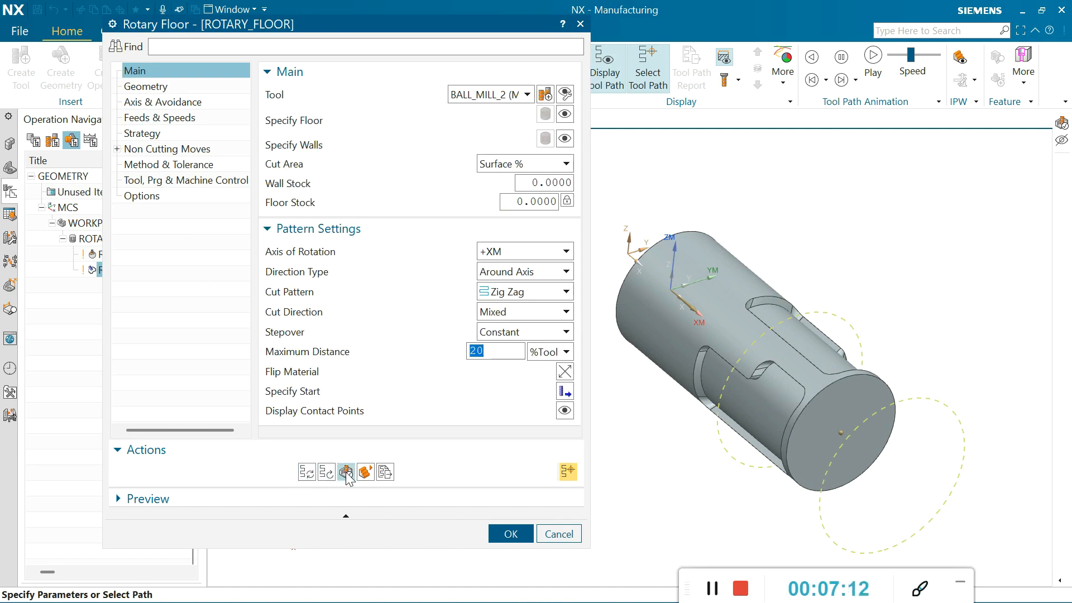
# Step: Generate the tool path with the new stepover and clearance, and inspect its passes on the pocket floor
pyautogui.click(308, 472)
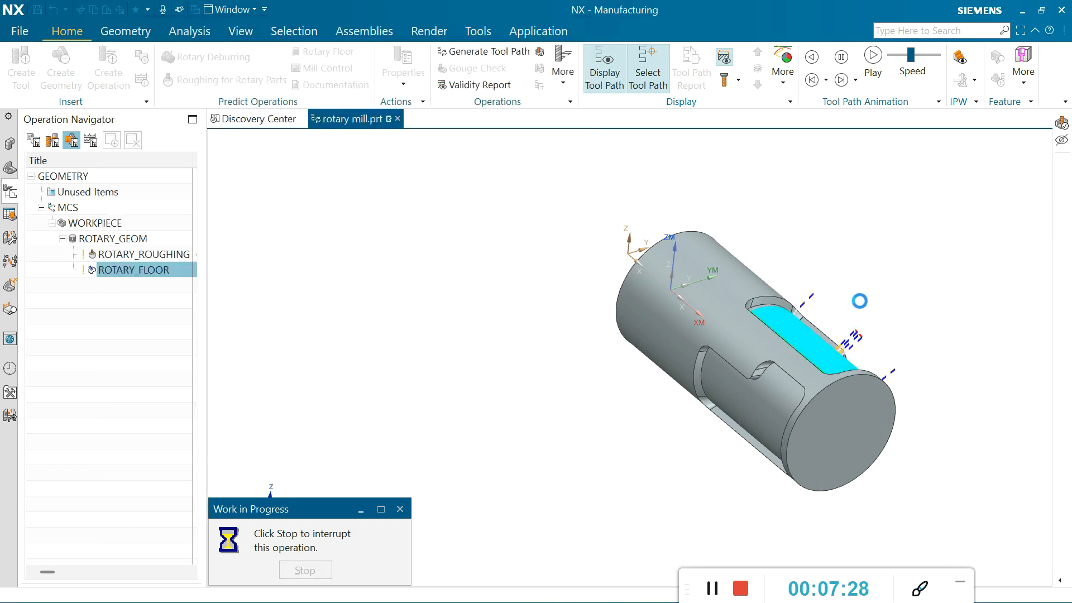
pyautogui.moveTo(809, 259); pyautogui.dragTo(743, 360, button='middle')
pyautogui.scroll(5, 743, 360)
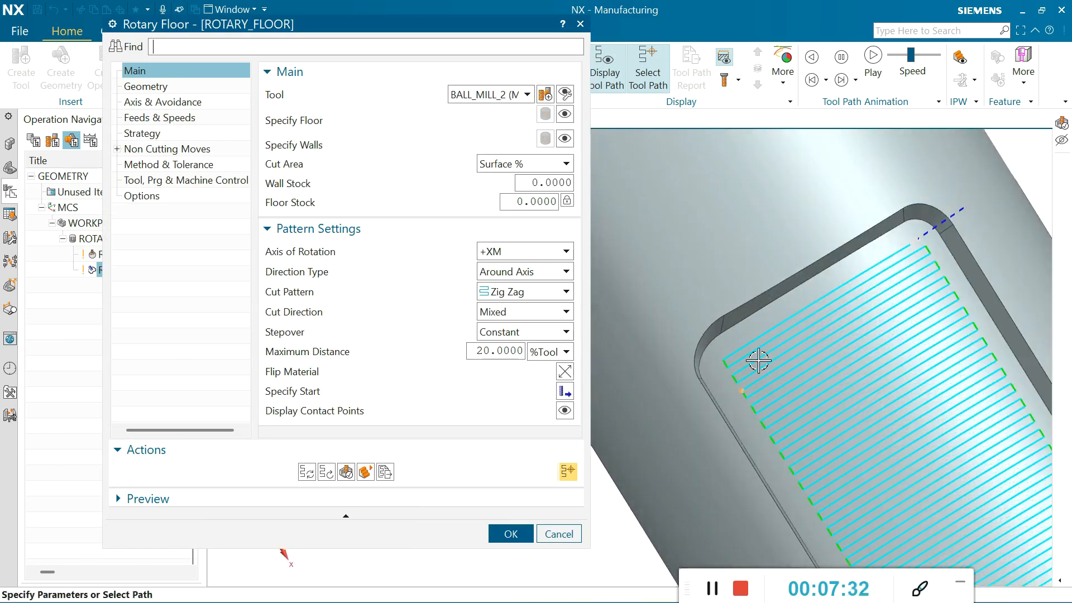
pyautogui.scroll(-5, 754, 362)
pyautogui.moveTo(796, 430); pyautogui.dragTo(796, 398, button='middle')
pyautogui.scroll(4, 810, 328)
pyautogui.scroll(-2, 809, 329)
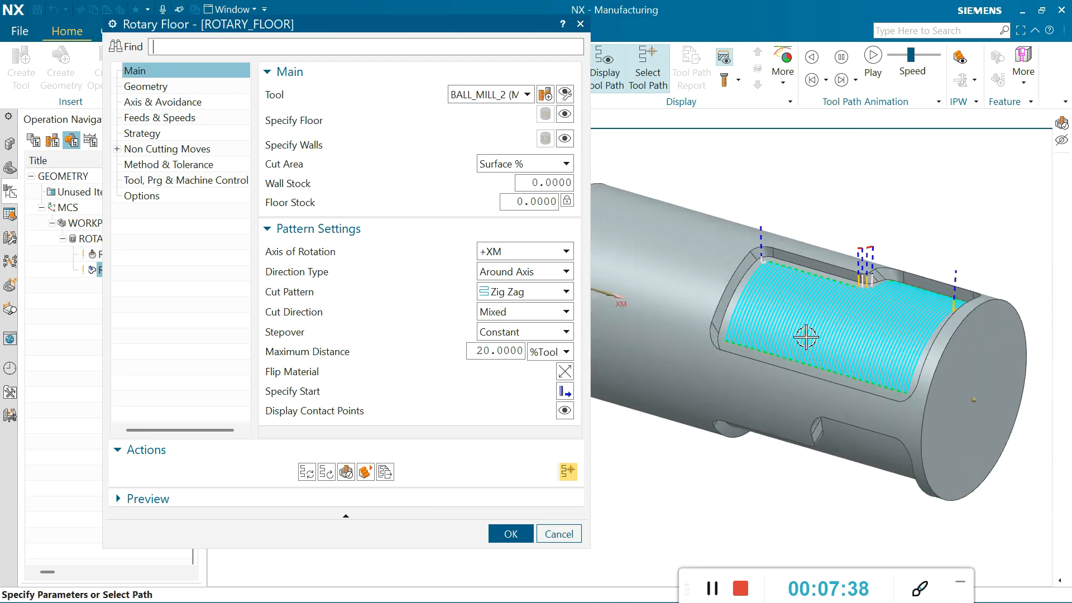
# Step: Change the pattern's direction type to Along Axis, regenerate the tool path, and inspect the passes on the pocket floor
pyautogui.click(529, 273)
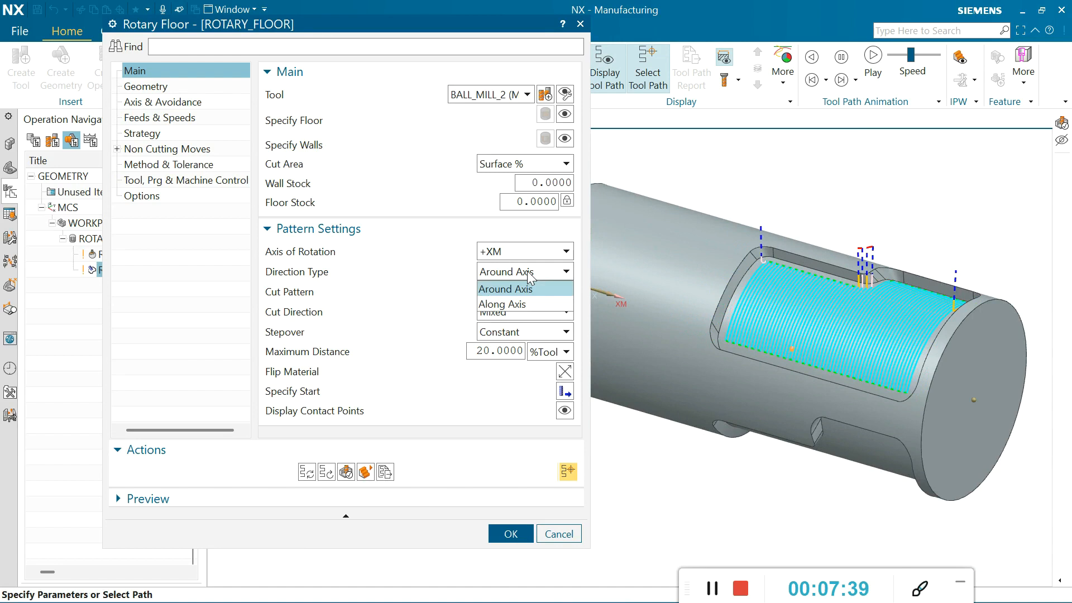
pyautogui.click(497, 306)
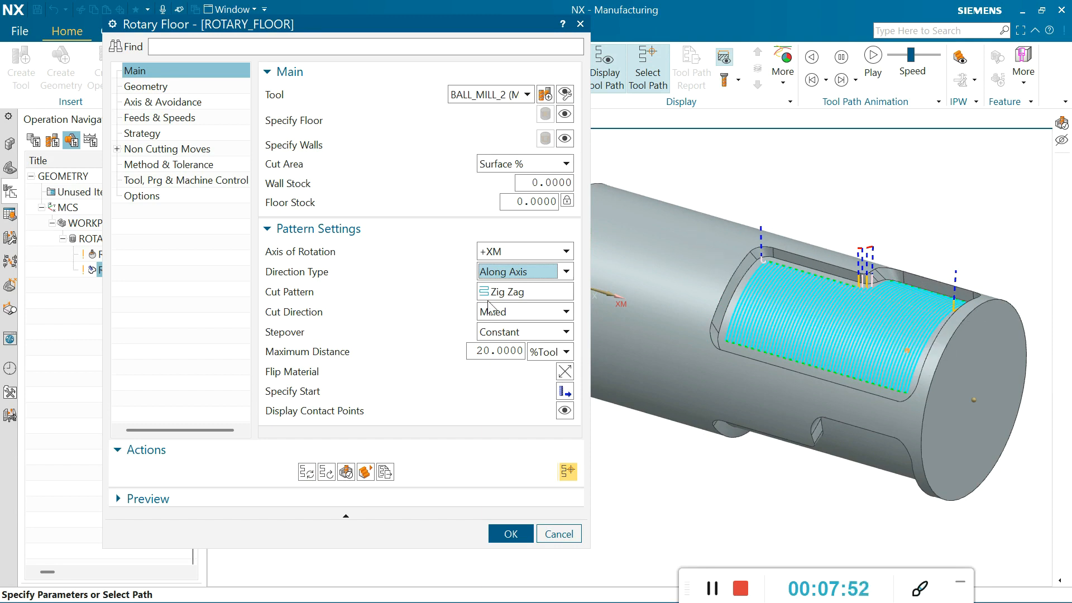
pyautogui.click(307, 472)
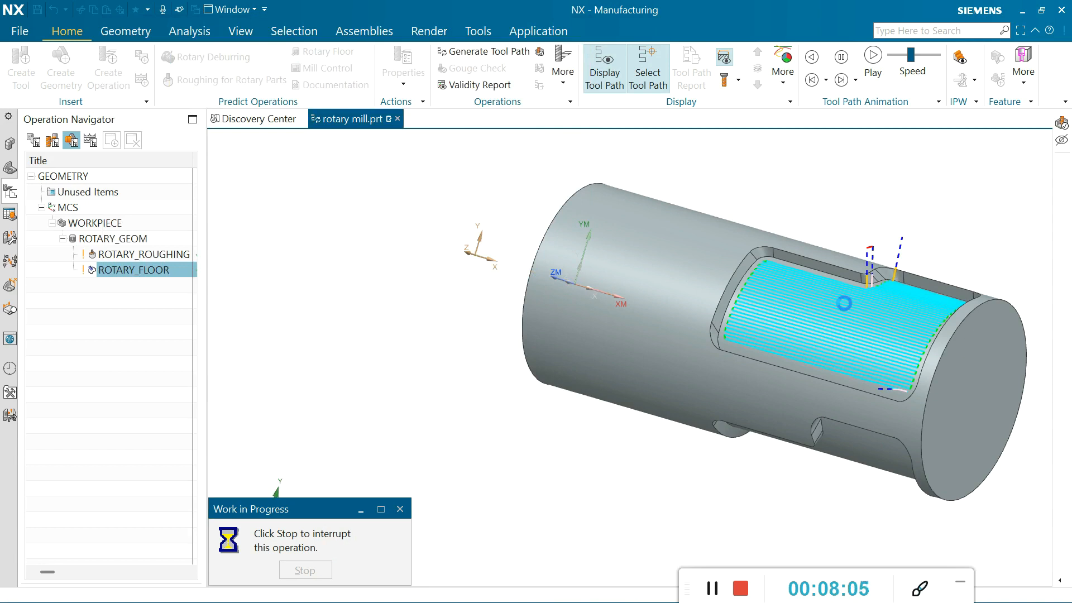
pyautogui.scroll(5, 844, 303)
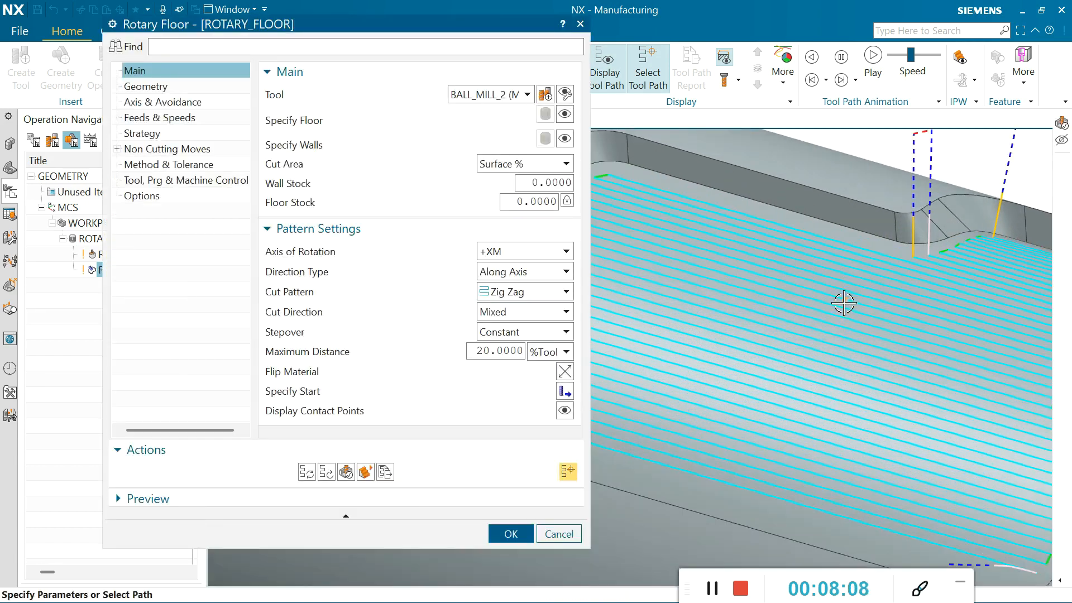
pyautogui.scroll(-5, 844, 303)
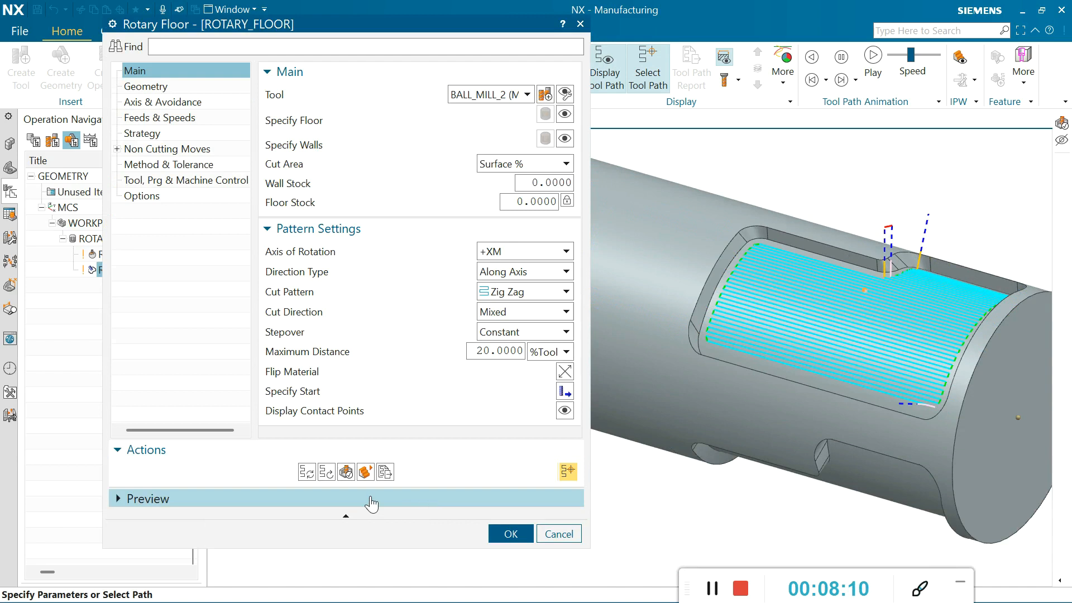
# Step: Change the pattern's direction type to Around Axis, regenerate the tool path, and accept the Rotary Floor operation
pyautogui.click(517, 275)
pyautogui.click(506, 289)
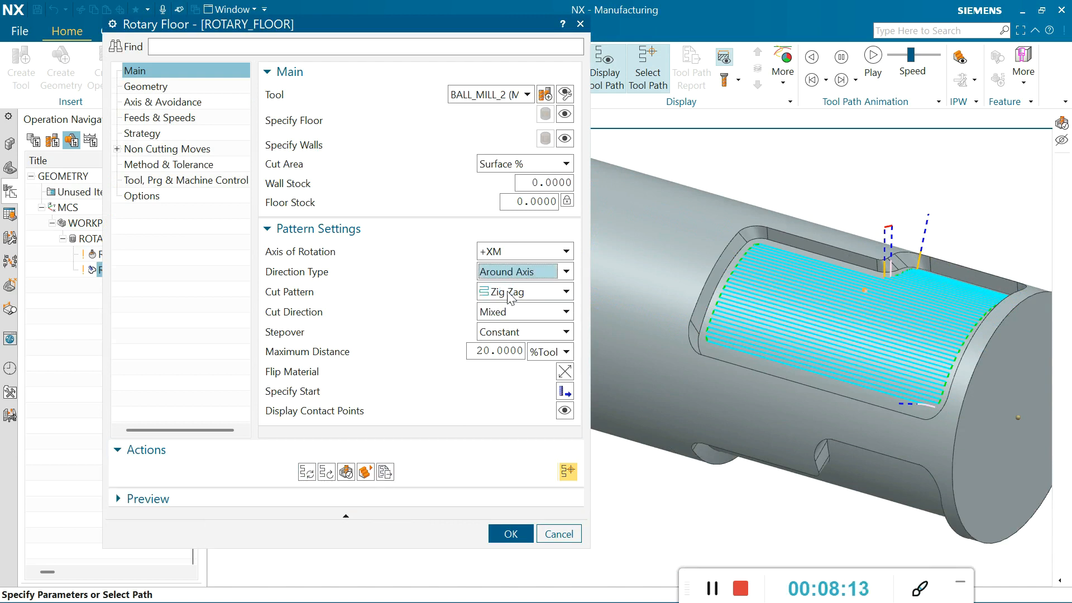
pyautogui.click(306, 473)
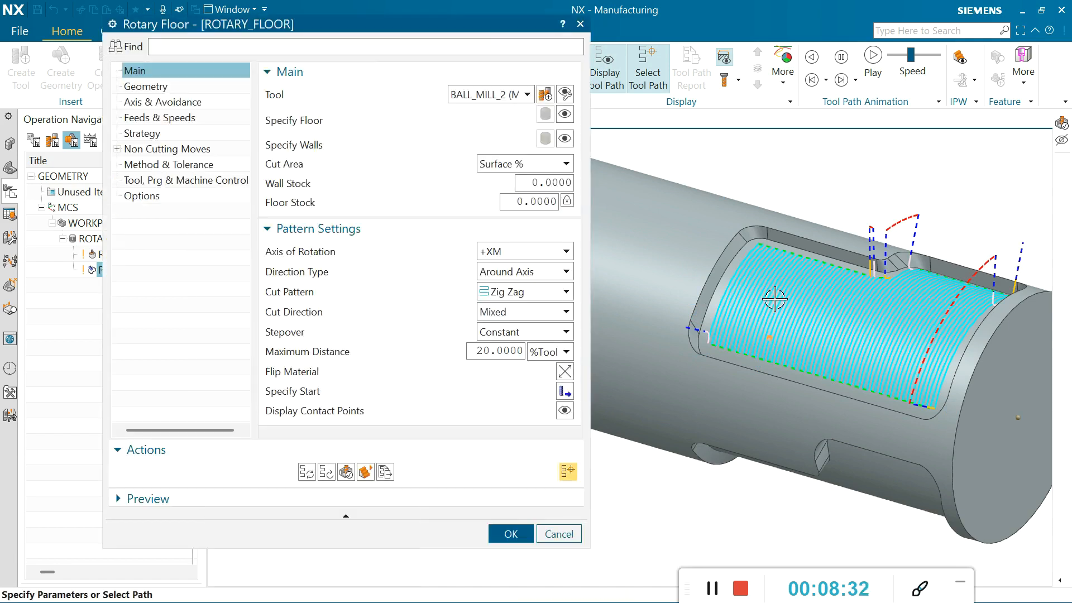
pyautogui.click(509, 533)
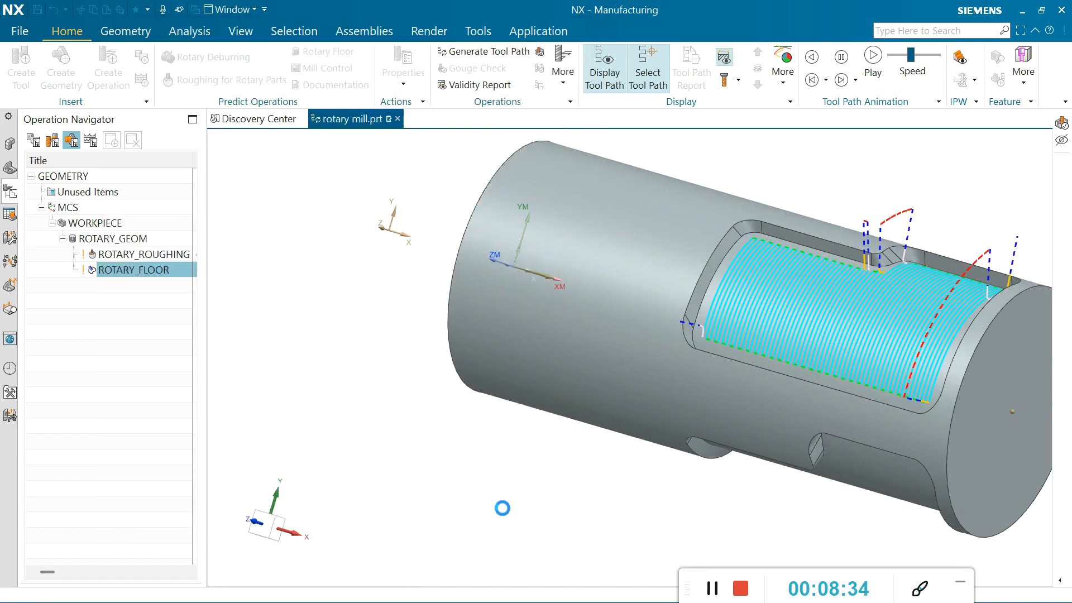
pyautogui.moveTo(470, 426); pyautogui.dragTo(387, 360, button='middle')
# Step: Start a transformation of the ROTARY_FLOOR operation with the type Rotate About a Line
pyautogui.click(112, 270)
pyautogui.click(119, 319)
pyautogui.click(120, 275)
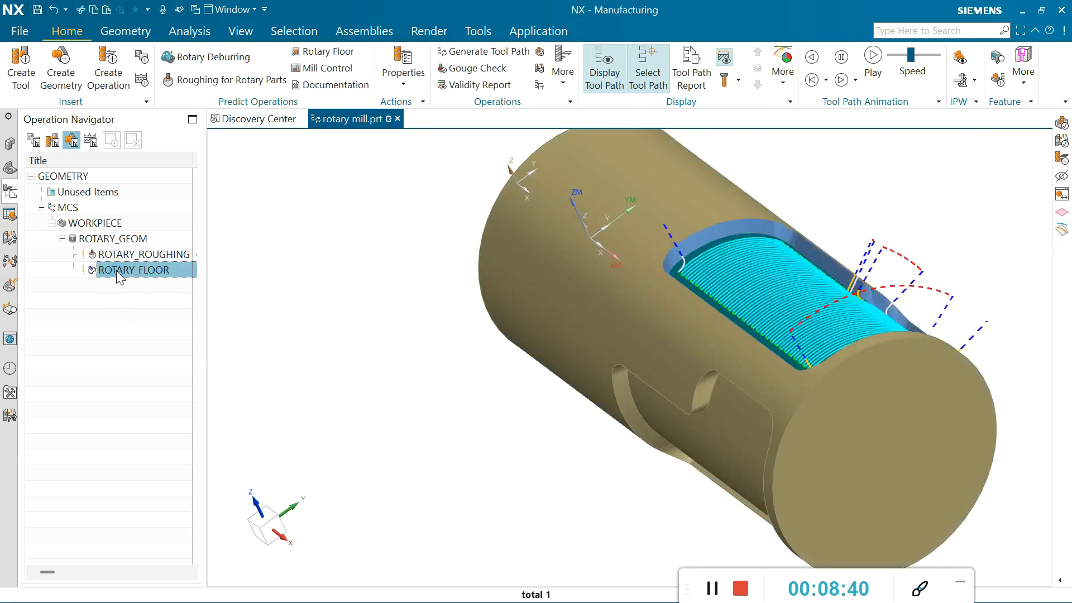
pyautogui.moveTo(471, 327); pyautogui.dragTo(443, 366, button='middle')
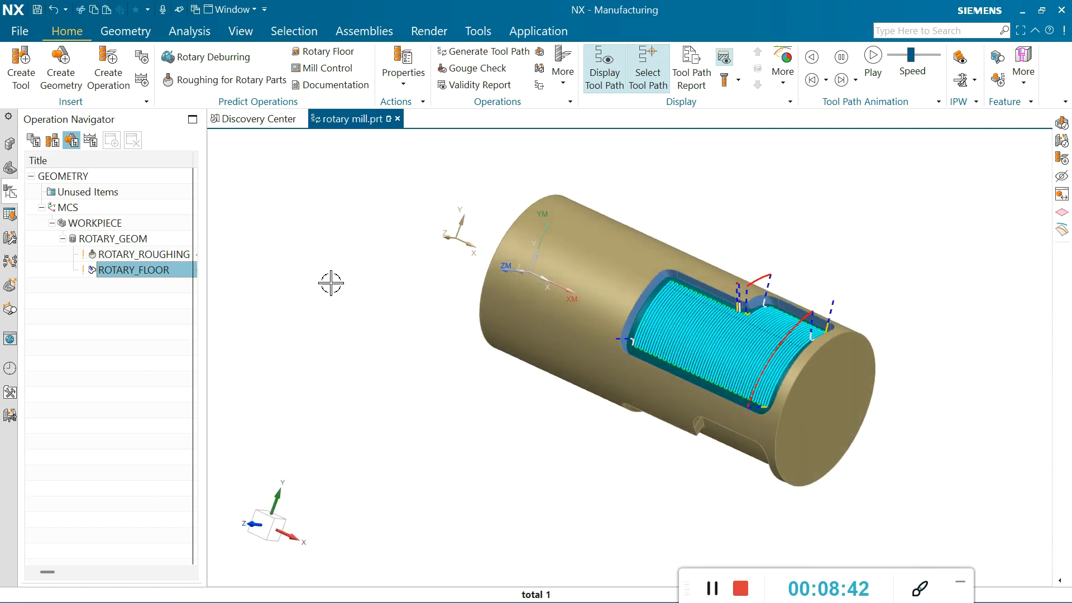
pyautogui.rightClick(149, 271)
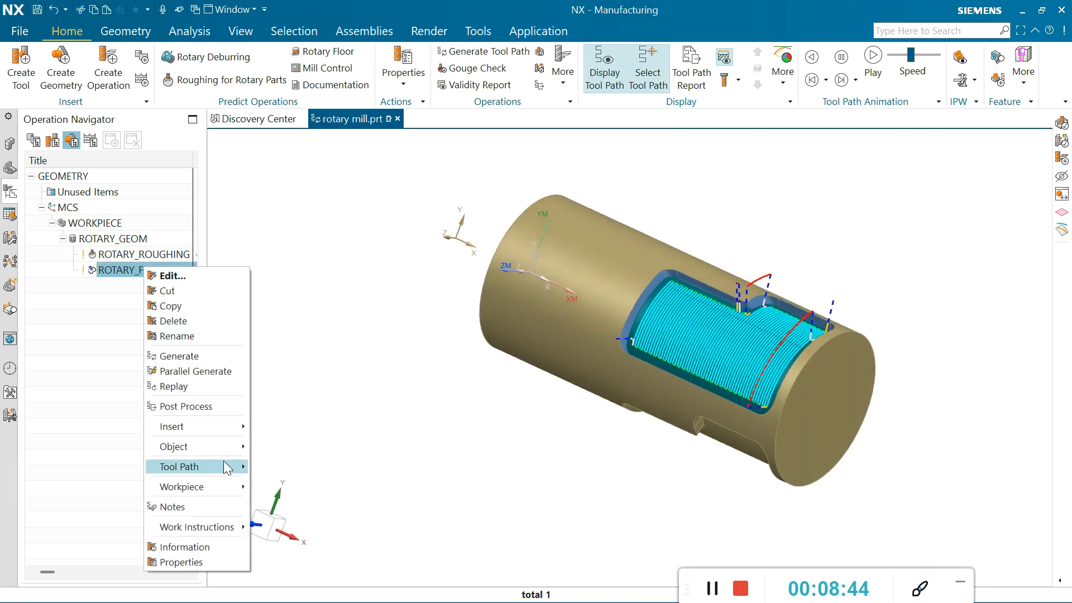
pyautogui.moveTo(219, 454)
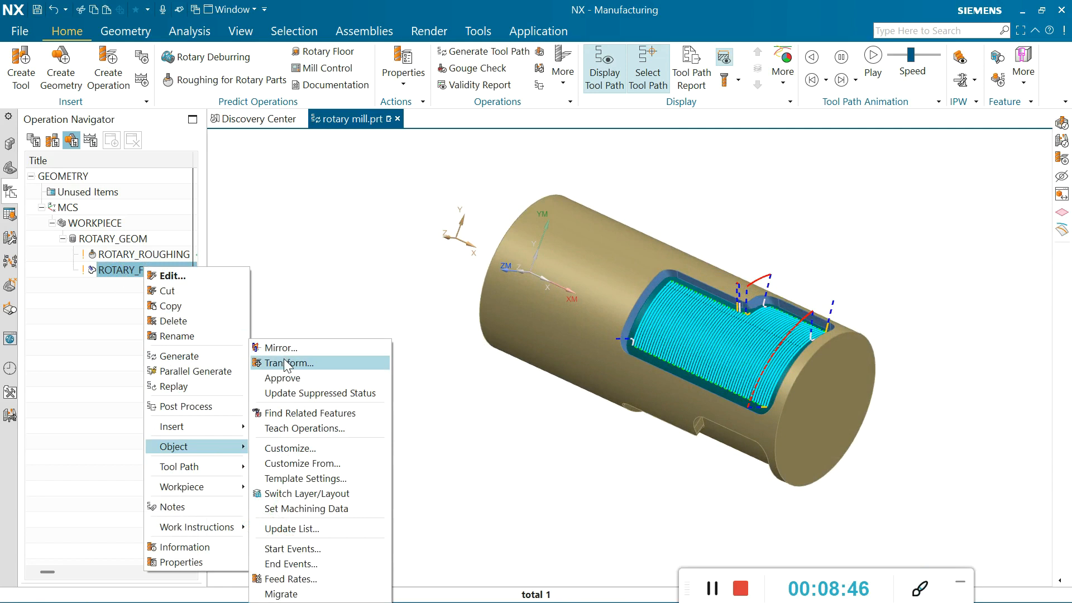
pyautogui.click(299, 366)
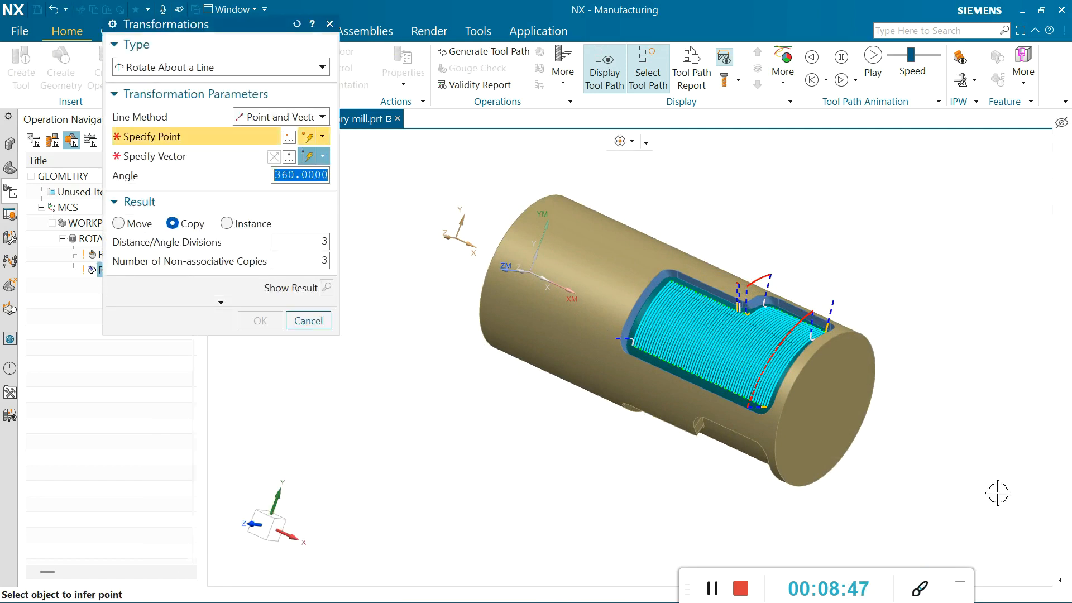
pyautogui.click(171, 66)
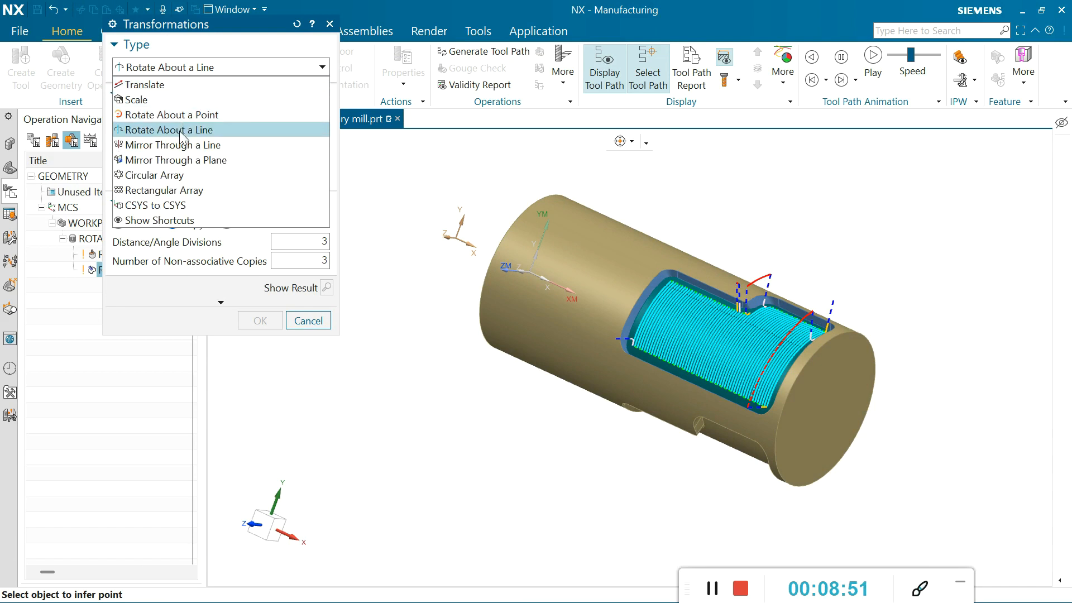
pyautogui.click(180, 132)
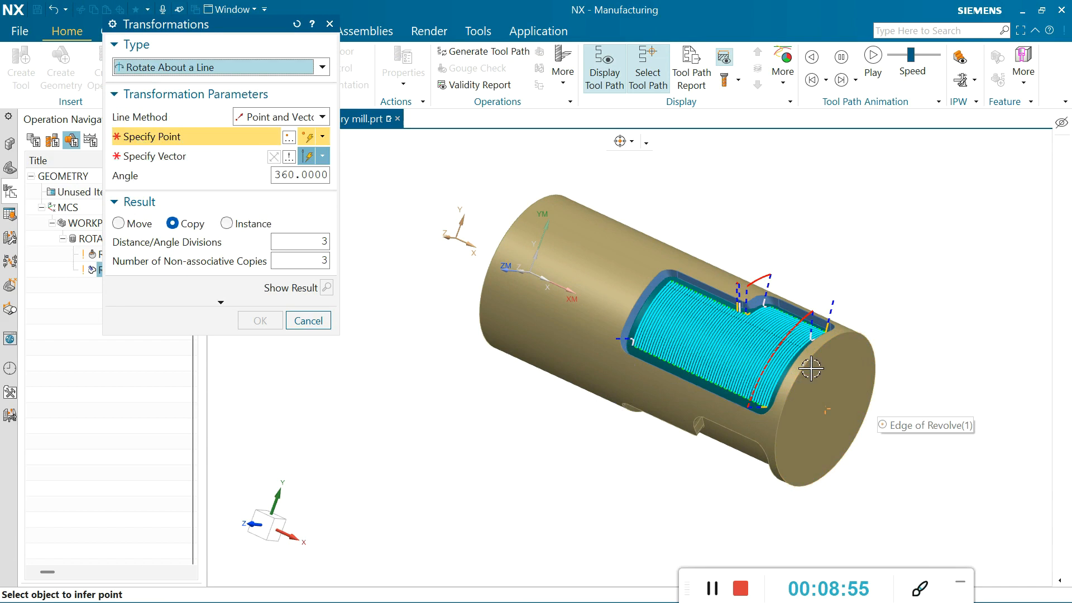
# Step: Define the rotation line with the end face's normal as vector and the circular end edge's center as point
pyautogui.click(178, 155)
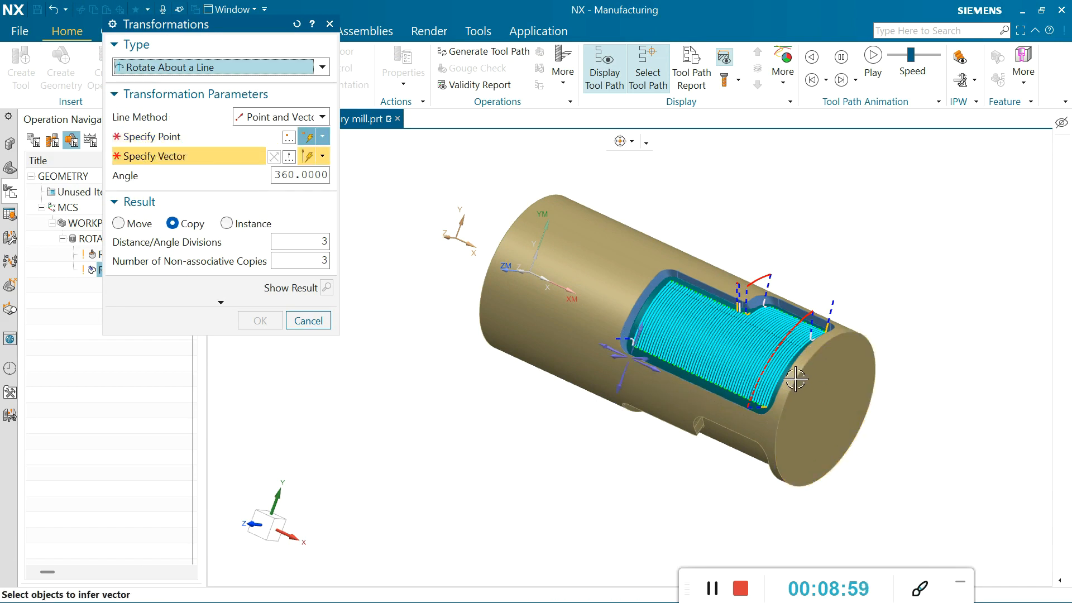
pyautogui.click(826, 383)
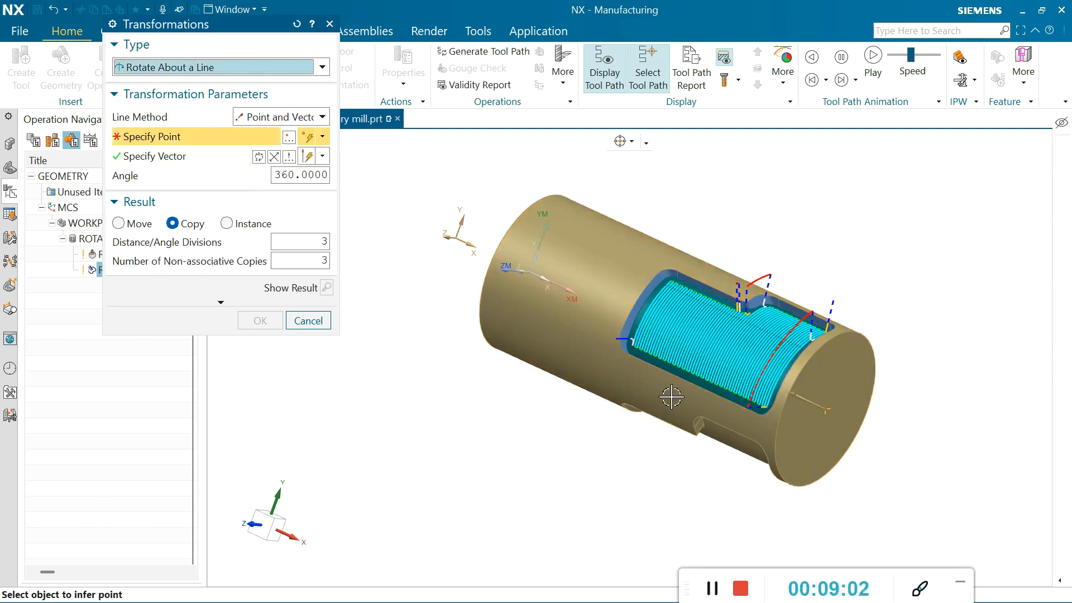
pyautogui.click(807, 360)
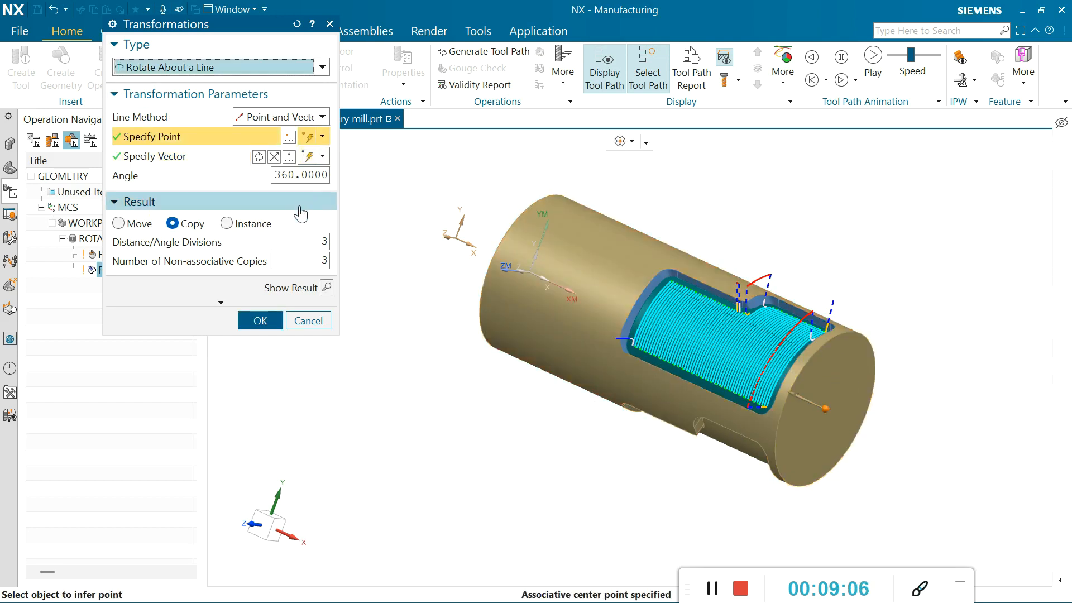
# Step: Set the angle divisions to 2 and the number of non-associative copies to 2, and preview the copied tool paths
pyautogui.click(275, 175)
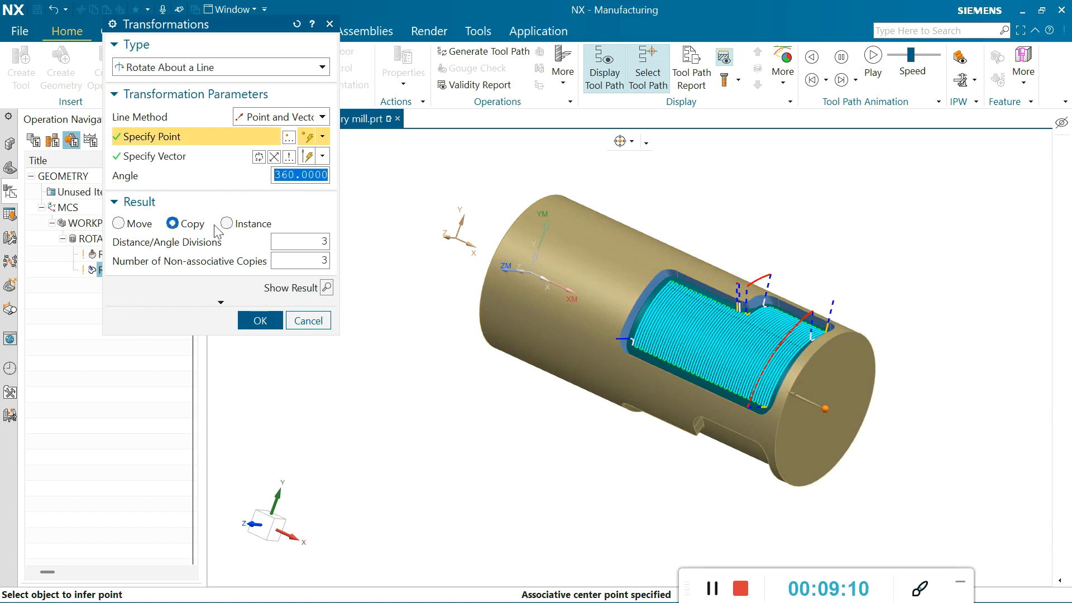
pyautogui.doubleClick(316, 242)
pyautogui.click(321, 259)
pyautogui.doubleClick(320, 258)
pyautogui.doubleClick(314, 242)
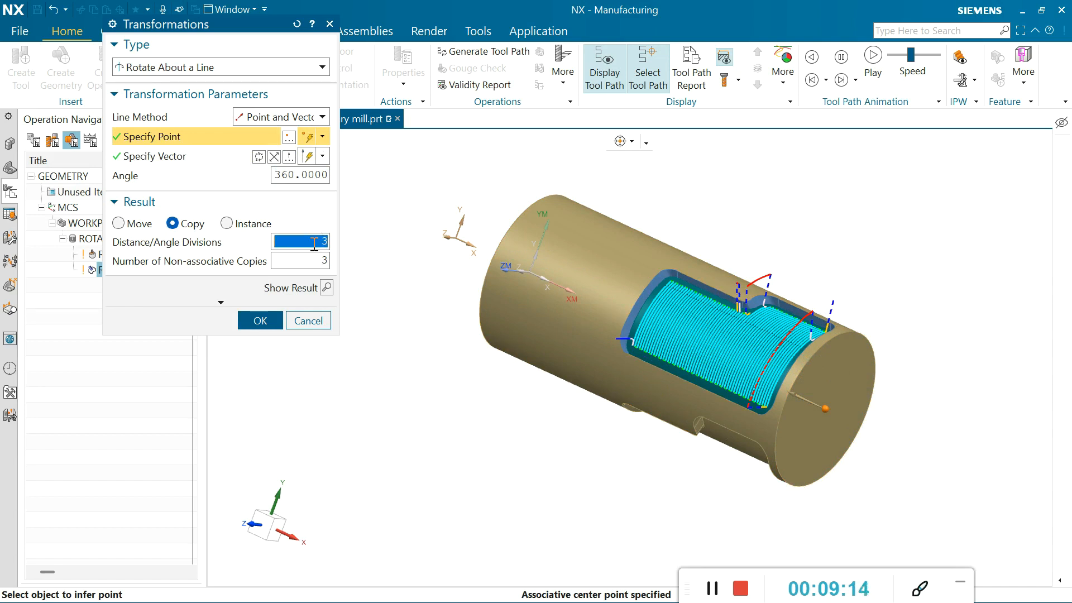
pyautogui.write('2')
pyautogui.doubleClick(320, 258)
pyautogui.write('2')
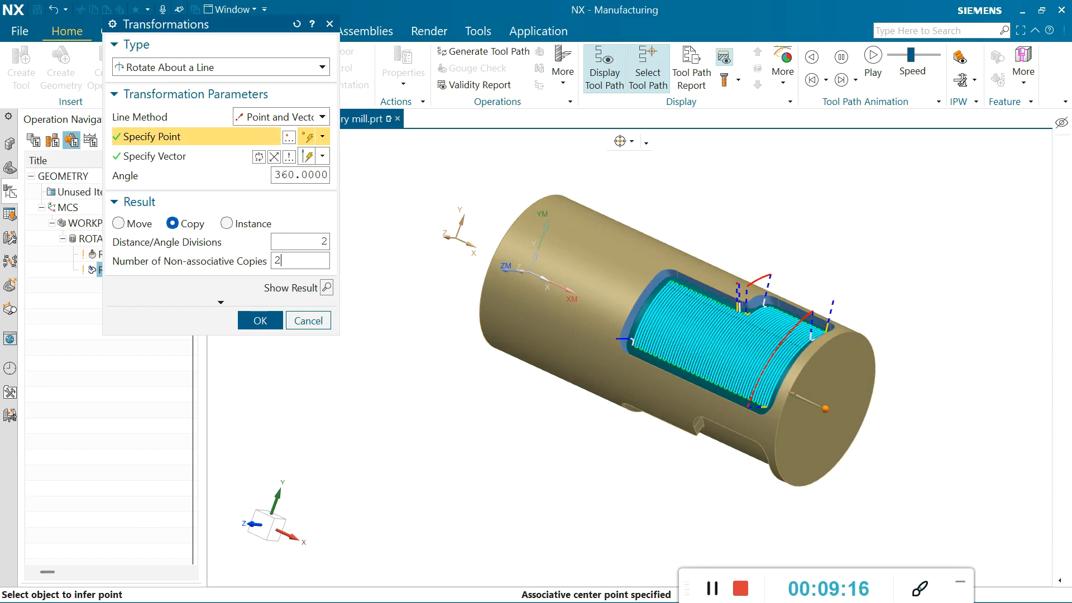
pyautogui.click(327, 287)
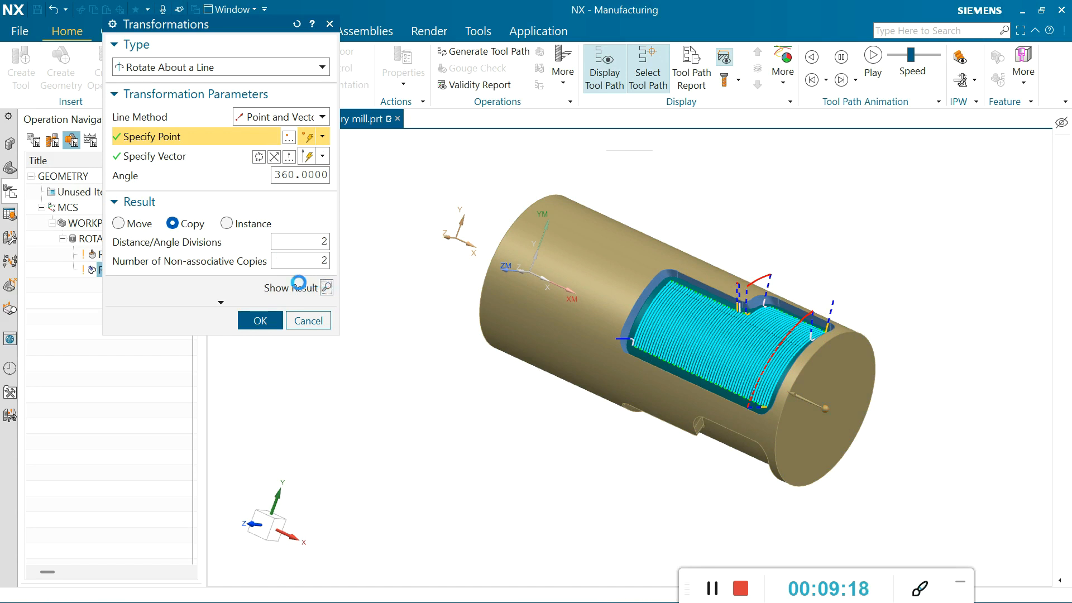
pyautogui.moveTo(829, 258); pyautogui.dragTo(701, 283, button='middle')
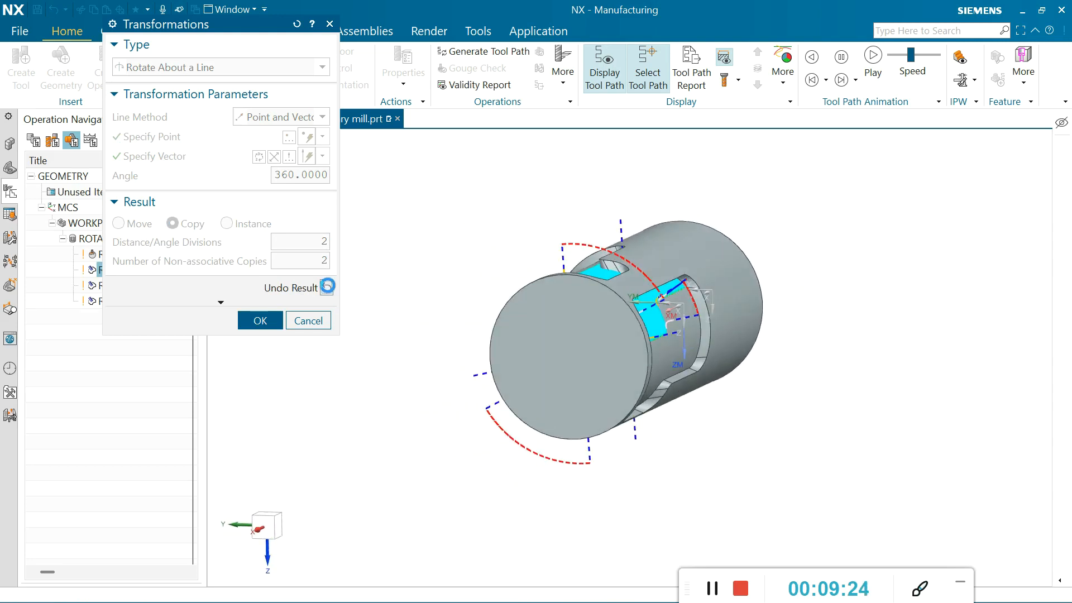
# Step: Undo the previewed result, set the angle divisions to 3, and create the rotated operation copies
pyautogui.click(326, 287)
pyautogui.click(316, 240)
pyautogui.write('3')
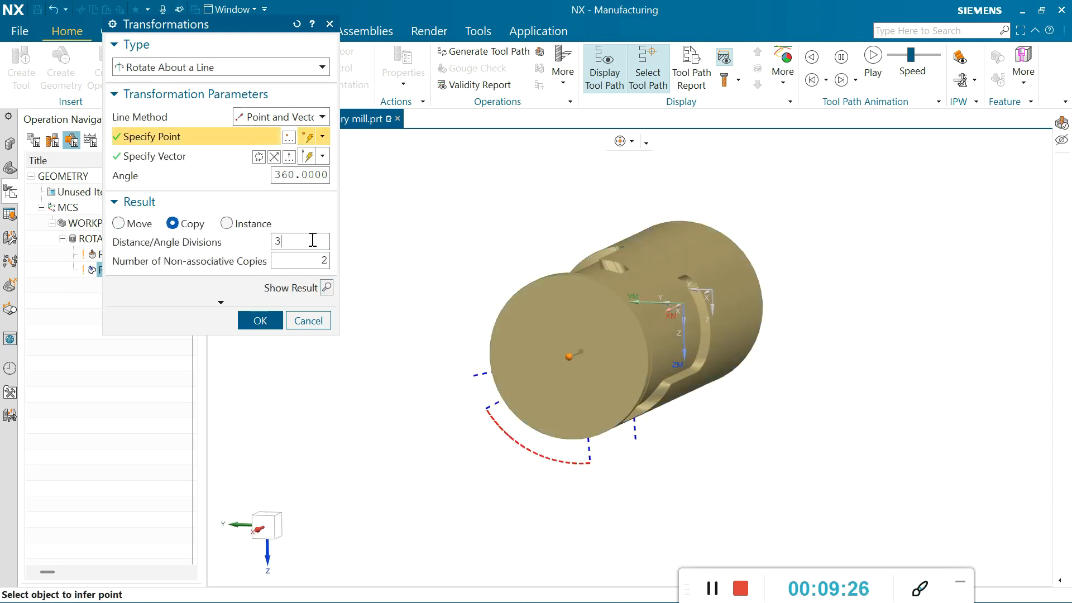
pyautogui.click(326, 288)
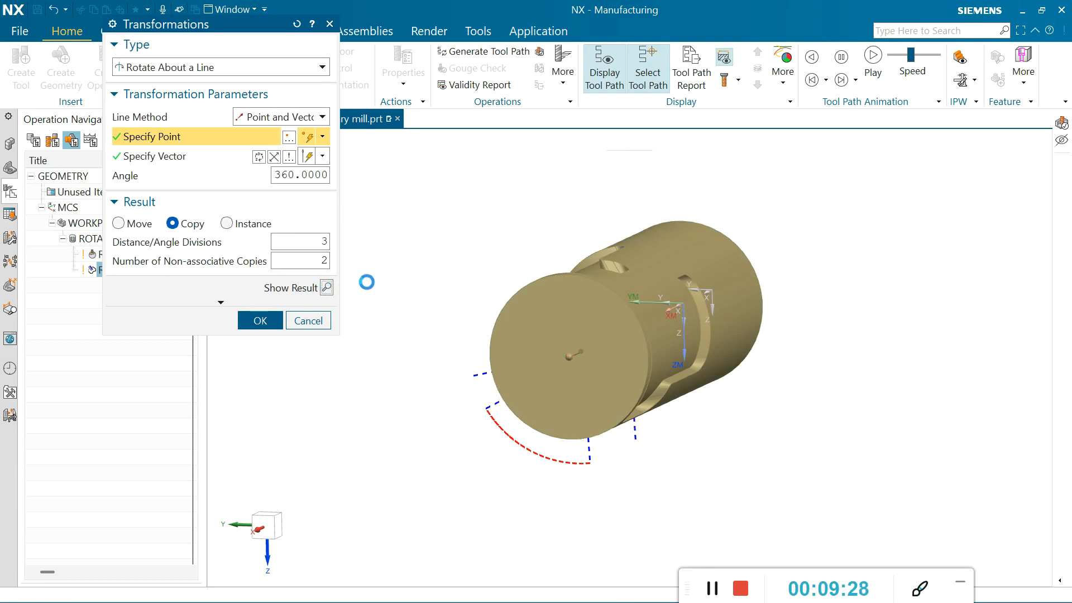
pyautogui.moveTo(459, 265); pyautogui.dragTo(427, 293, button='middle')
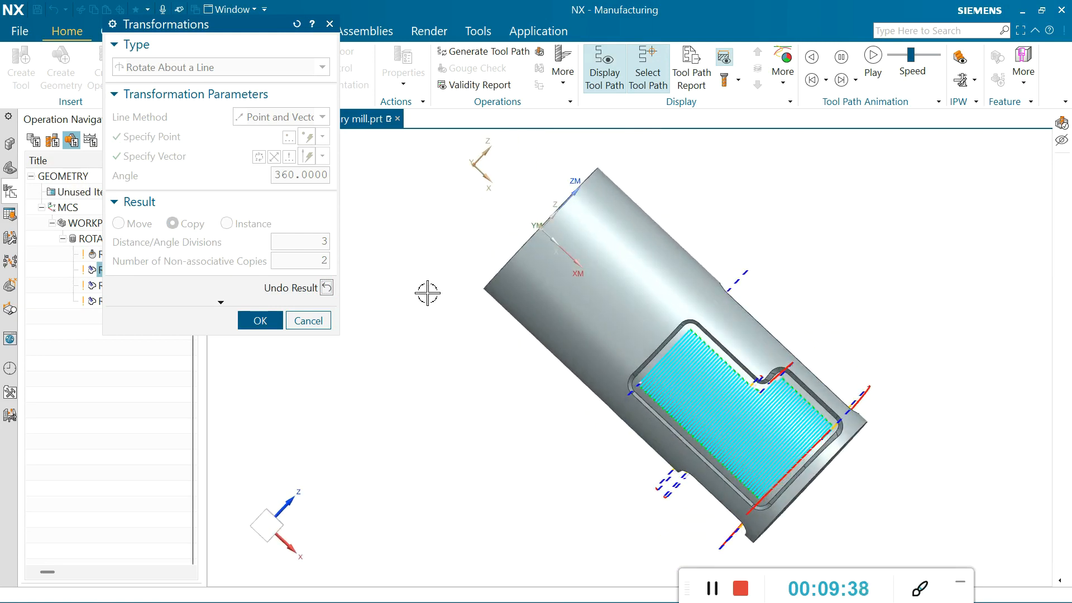
pyautogui.click(257, 320)
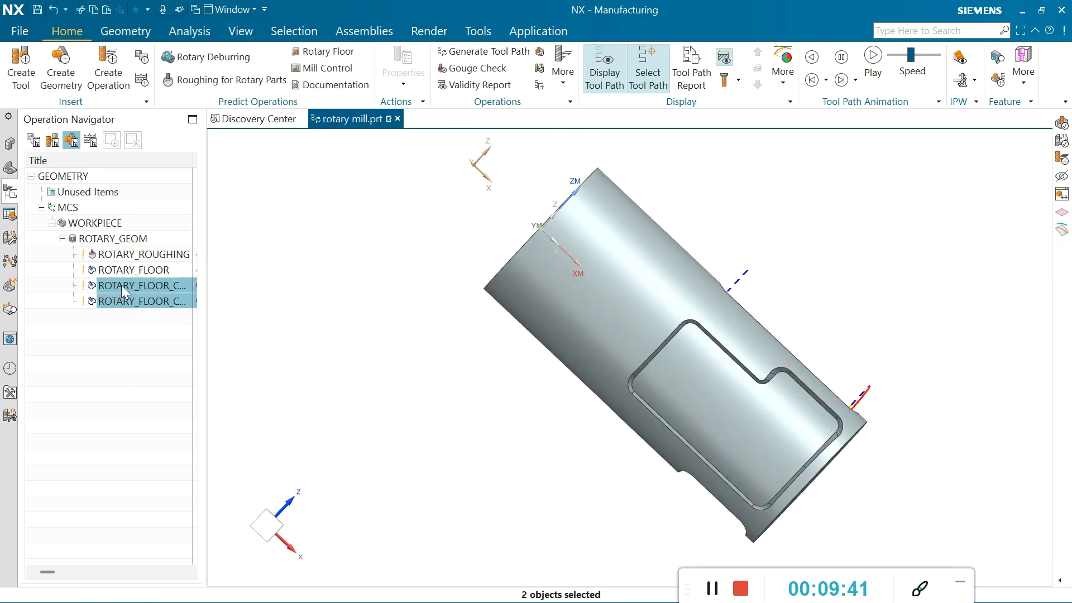
# Step: Select all operations from ROTARY_ROUGHING through ROTARY_FLOOR_COPY_1 and play their 3D Dynamic tool path simulation
pyautogui.moveTo(682, 444); pyautogui.dragTo(338, 345, button='middle')
pyautogui.click(133, 334)
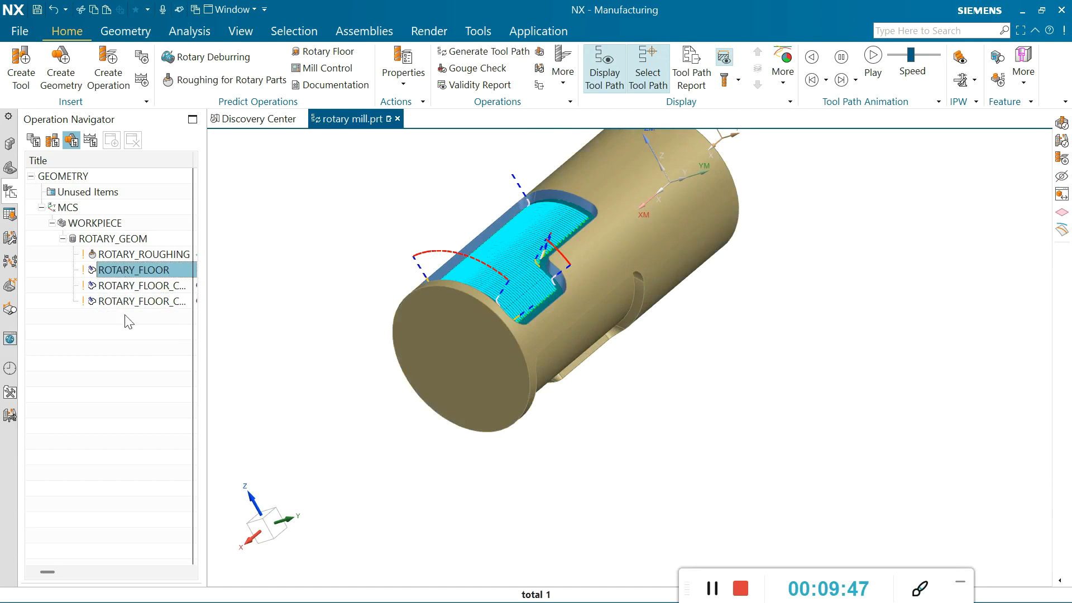
pyautogui.click(119, 256)
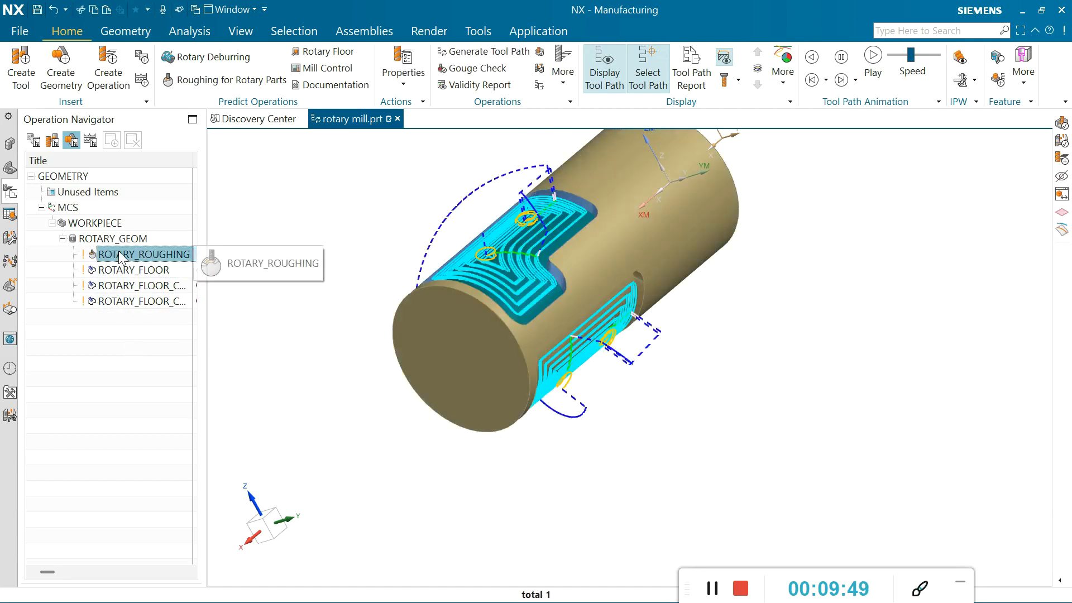
pyautogui.keyDown('shift'); pyautogui.click(136, 301); pyautogui.keyUp('shift')
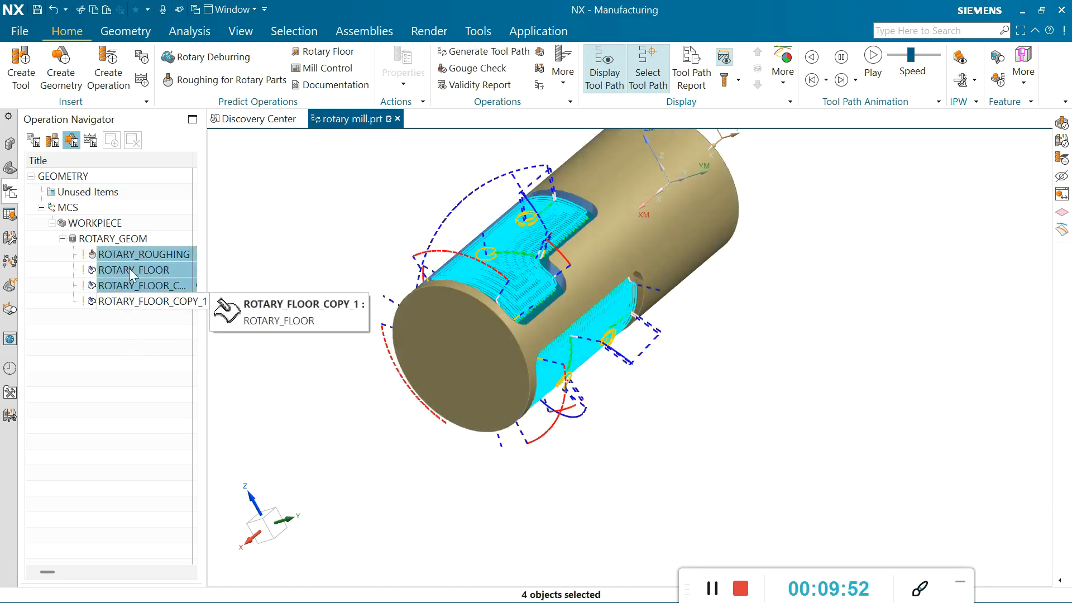
pyautogui.click(539, 52)
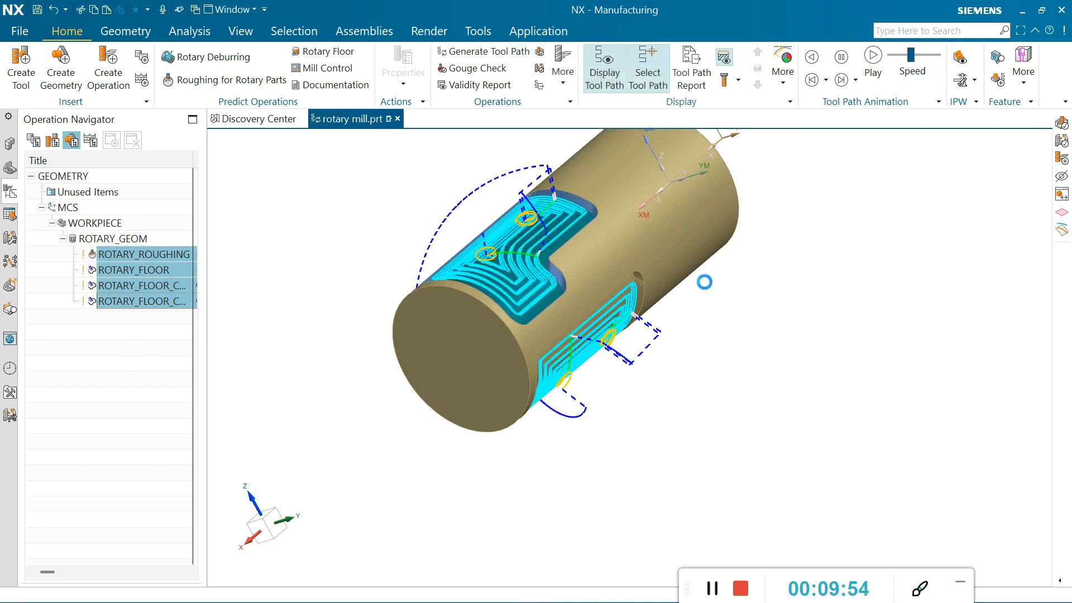
pyautogui.moveTo(614, 400); pyautogui.dragTo(672, 426, button='middle')
pyautogui.click(221, 576)
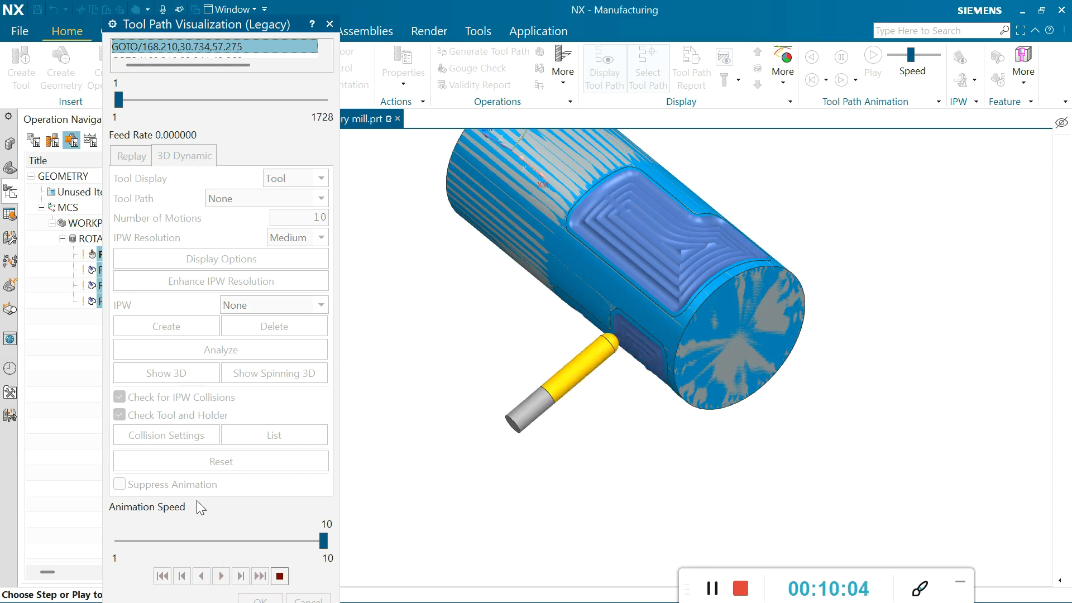
# Step: Examine the simulated floor finish of the pockets around the cylinder and close the tool path visualization
pyautogui.moveTo(579, 433)
pyautogui.mouseDown(button='middle')
pyautogui.moveTo(634, 358)
pyautogui.moveTo(587, 313)
pyautogui.moveTo(635, 418)
pyautogui.moveTo(644, 385)
pyautogui.moveTo(578, 402)
pyautogui.moveTo(587, 413)
pyautogui.mouseUp(button='middle')
pyautogui.scroll(2, 681, 407)
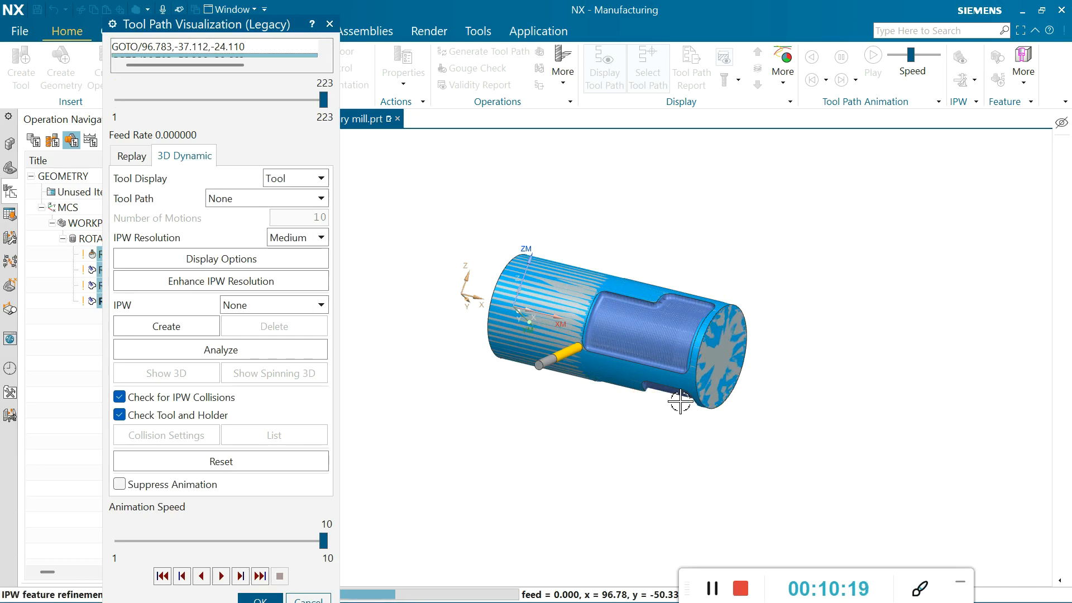
pyautogui.scroll(5, 667, 337)
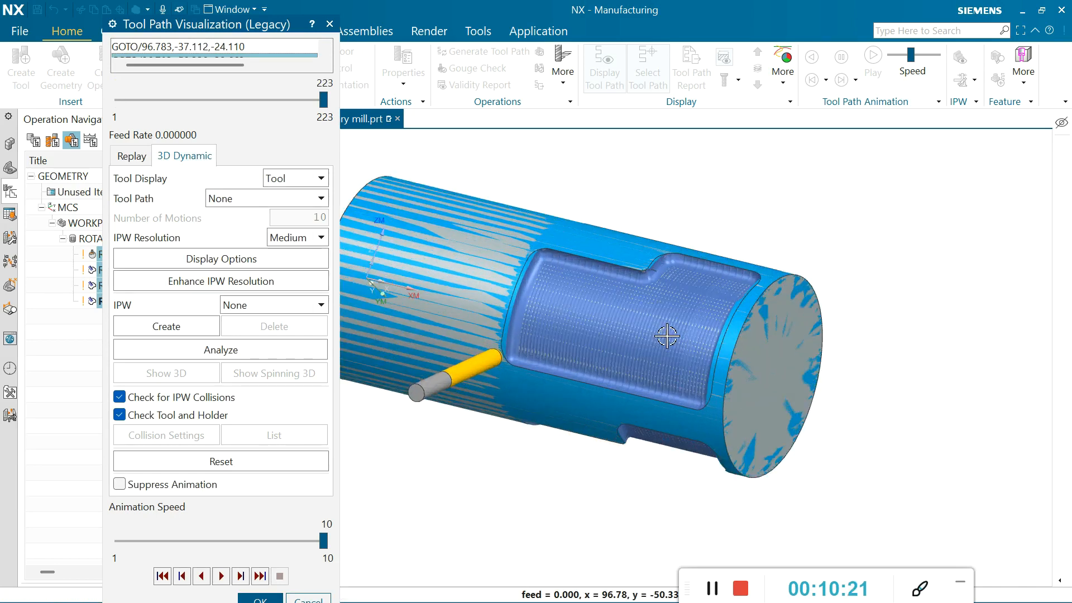
pyautogui.scroll(-2, 696, 312)
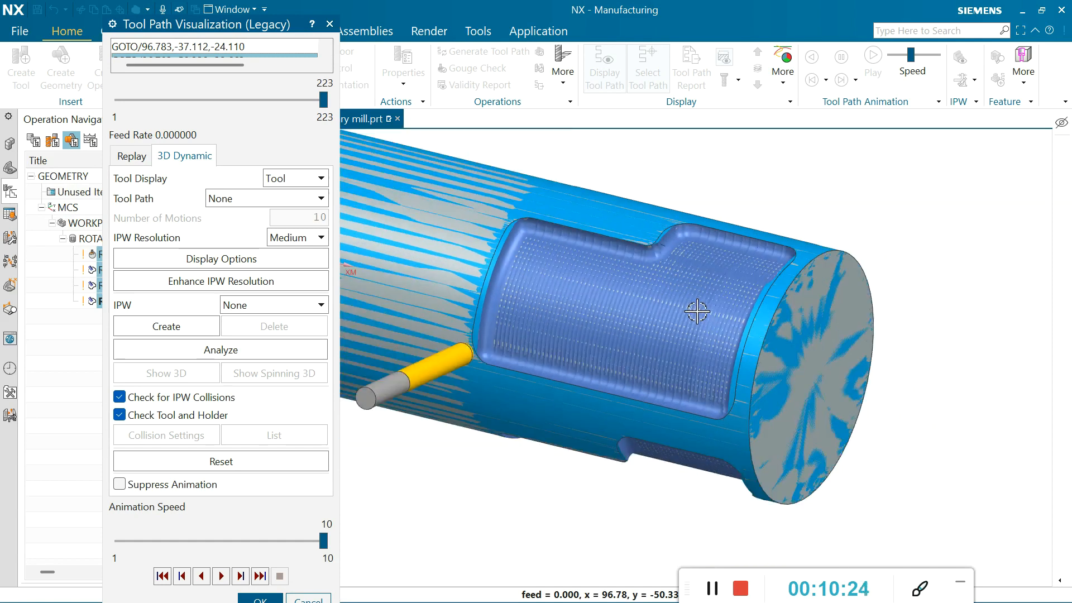
pyautogui.scroll(-2, 697, 312)
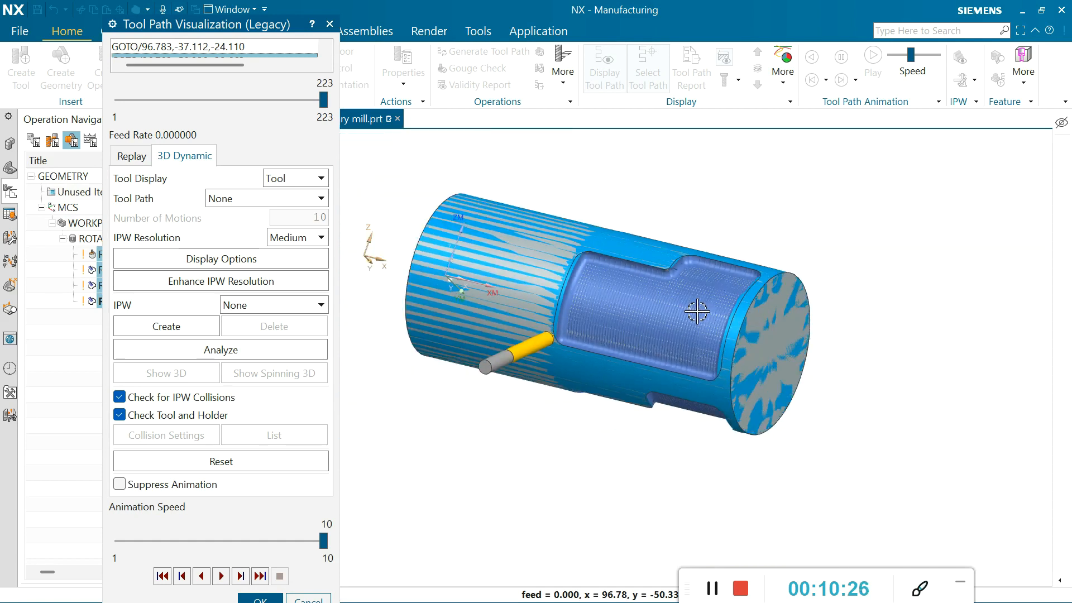
pyautogui.moveTo(696, 311); pyautogui.dragTo(718, 278, button='middle')
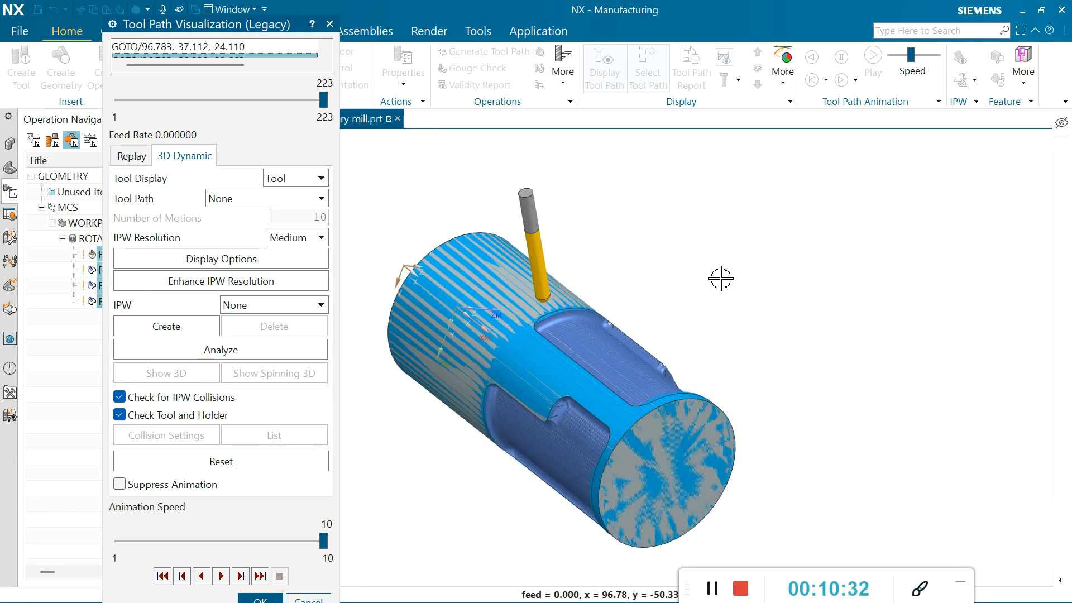
pyautogui.scroll(-1, 714, 282)
pyautogui.scroll(1, 620, 339)
pyautogui.scroll(1, 619, 339)
pyautogui.scroll(-1, 707, 370)
pyautogui.moveTo(561, 394); pyautogui.dragTo(568, 396, button='middle')
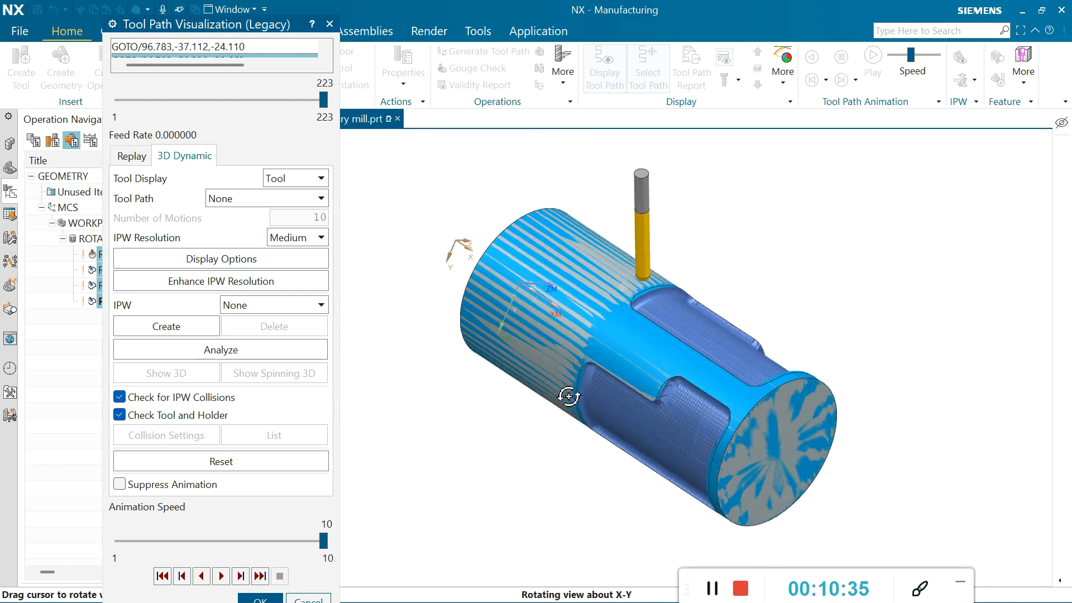
pyautogui.click(261, 599)
pyautogui.moveTo(438, 428); pyautogui.dragTo(444, 377, button='middle')
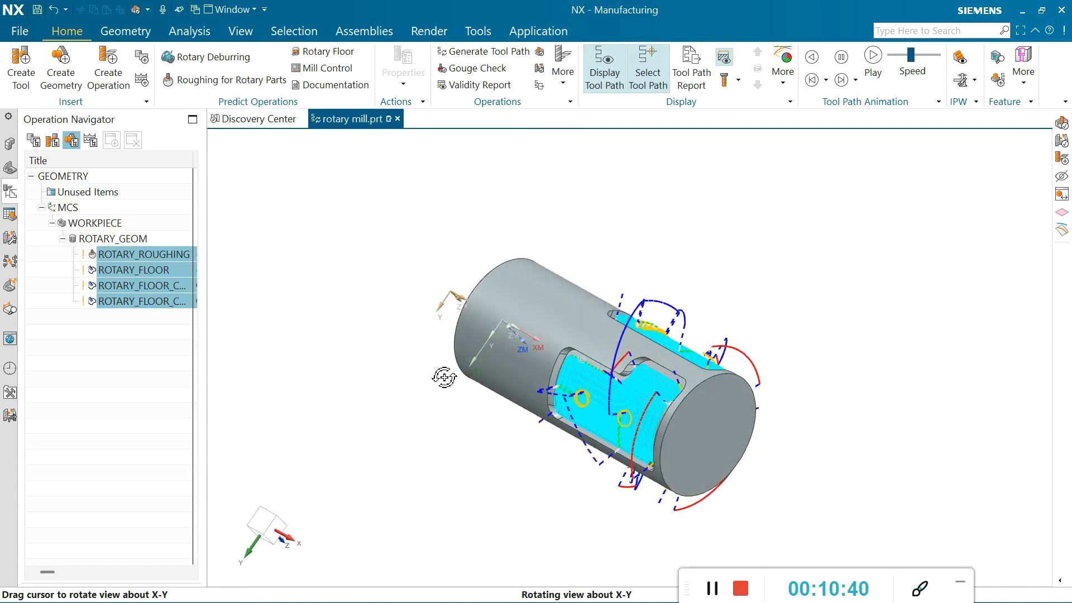
pyautogui.scroll(5, 502, 398)
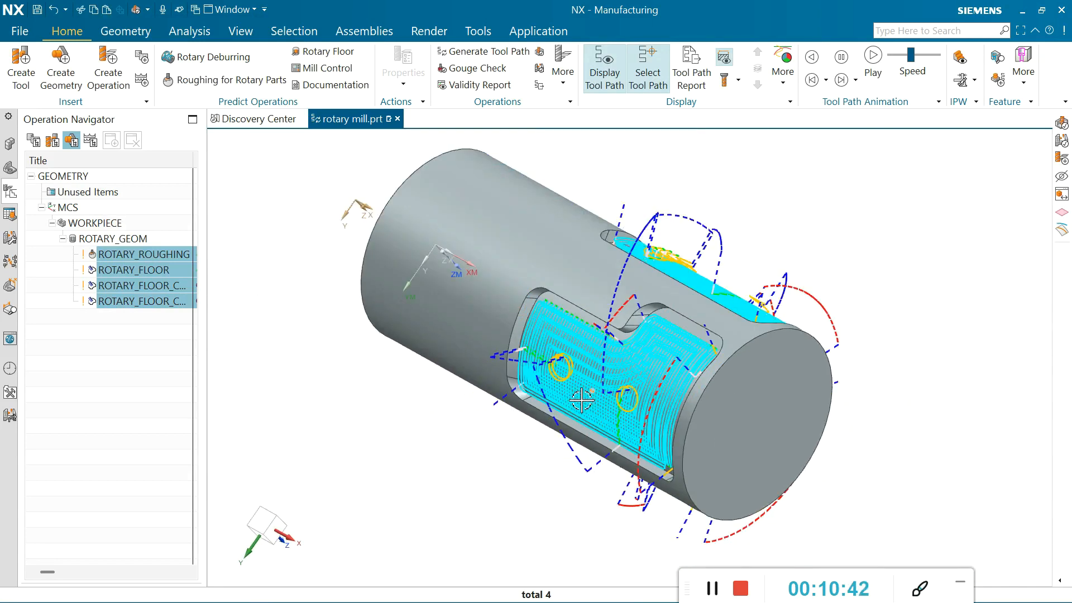
pyautogui.scroll(2, 579, 404)
pyautogui.scroll(-4, 584, 380)
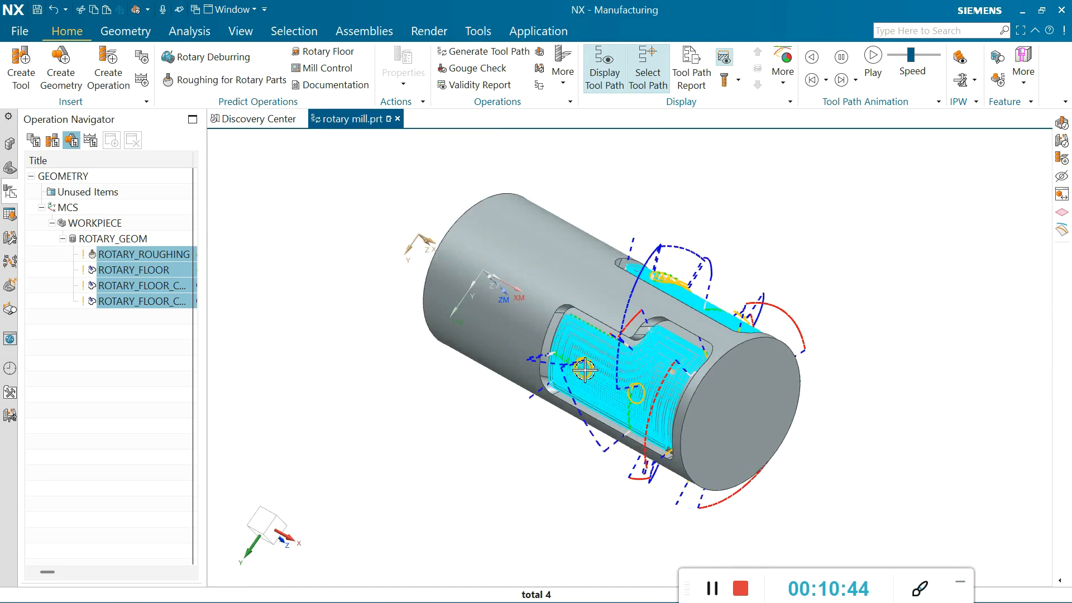
pyautogui.moveTo(423, 415); pyautogui.dragTo(437, 410, button='middle')
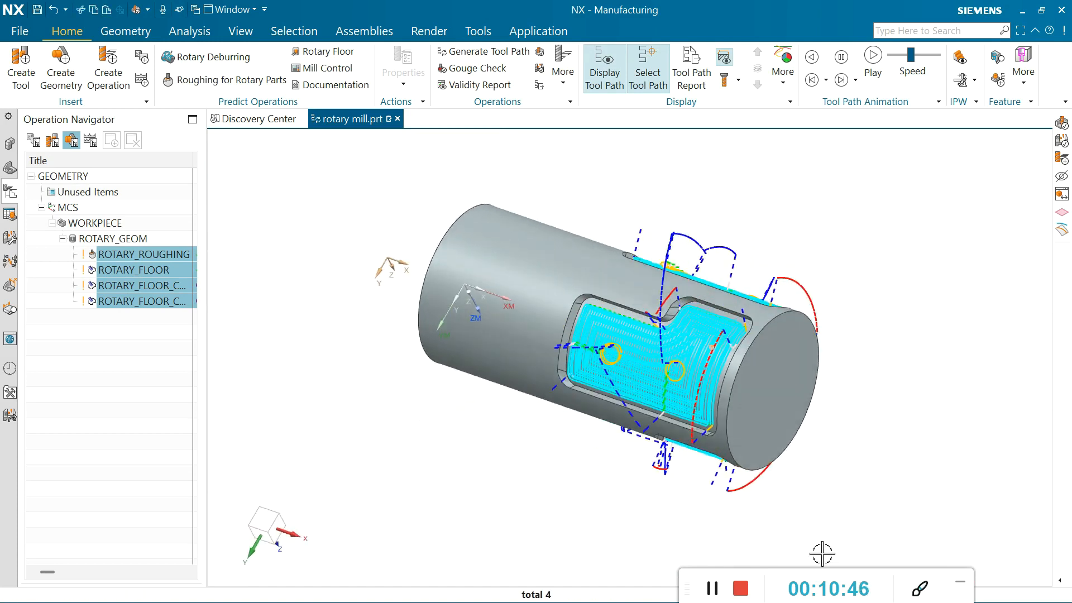
pyautogui.moveTo(686, 584); pyautogui.dragTo(591, 563)
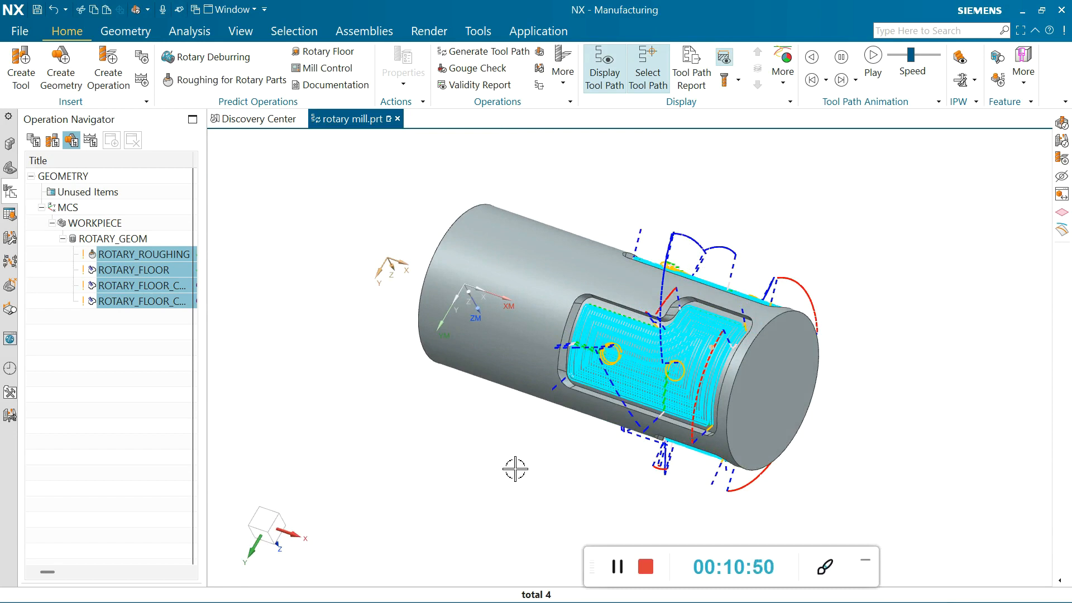